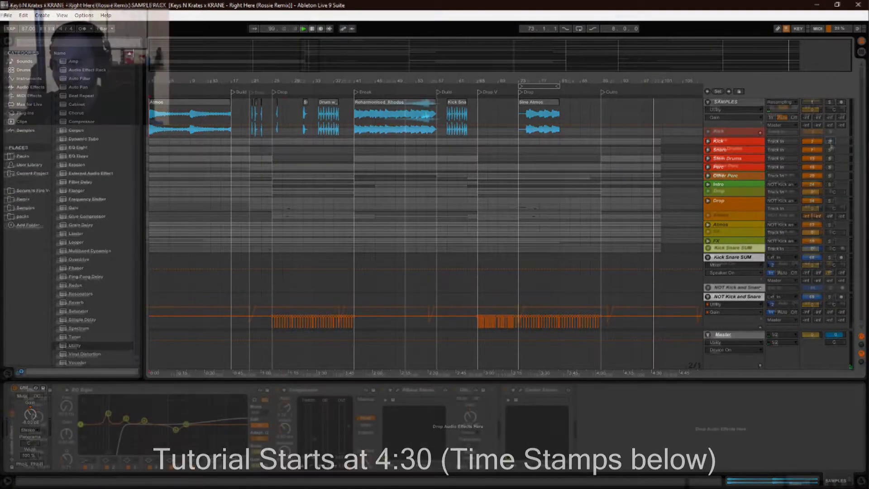
Unfold the Stem Drums group, select the Stem Drum Build track and play its clip from bar 21.
left_click(709, 149)
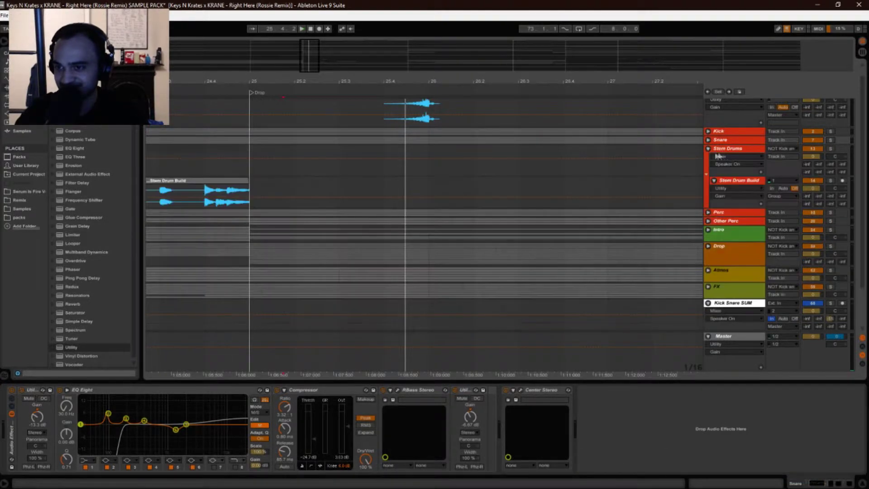
mouse_move(337, 86)
left_mouse_down()
mouse_move(347, 73)
mouse_move(470, 66)
mouse_move(466, 40)
left_mouse_up()
left_click(750, 180)
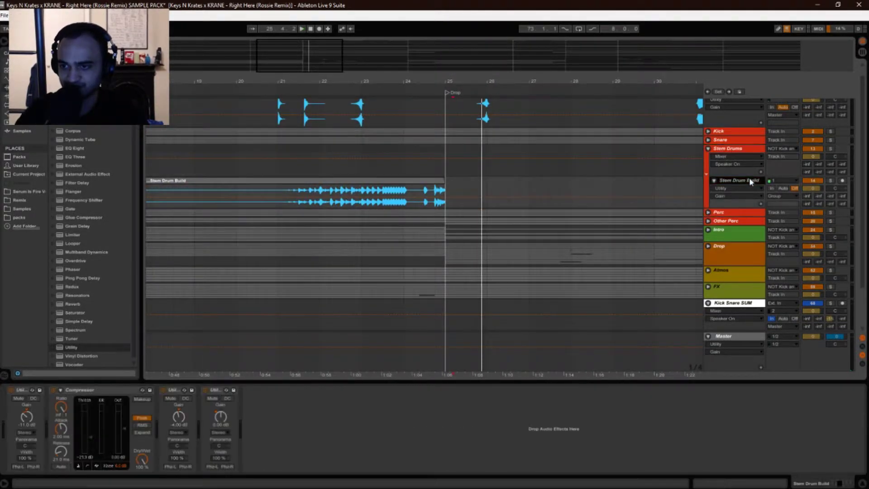
left_click(278, 202)
key("space")
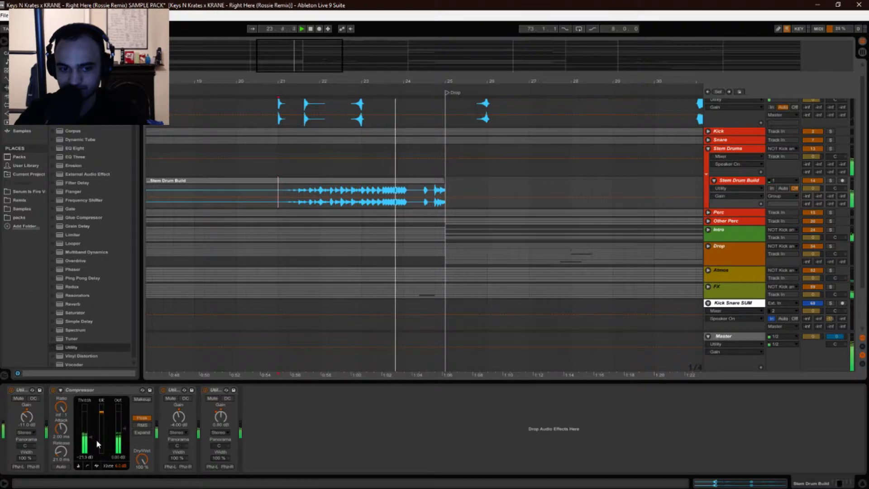
Solo the Stem Drums group and play the build-up again to hear its compressor.
key("space")
left_click(830, 149)
key("space")
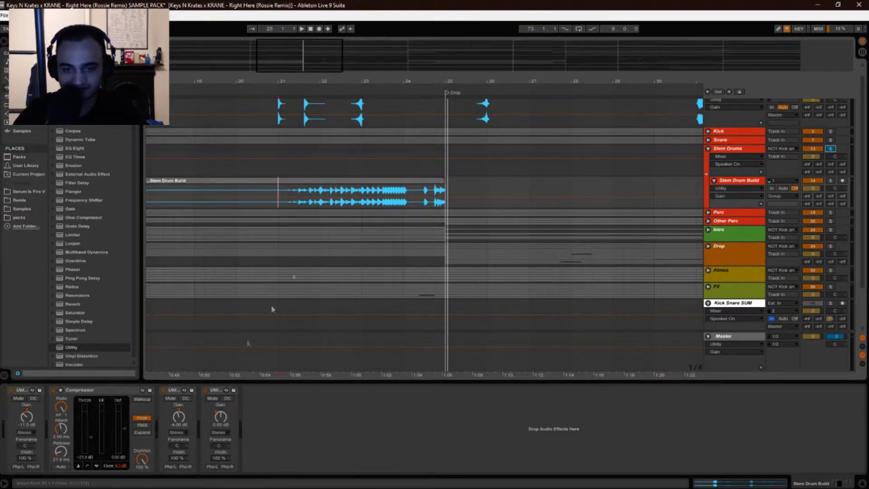
key("space")
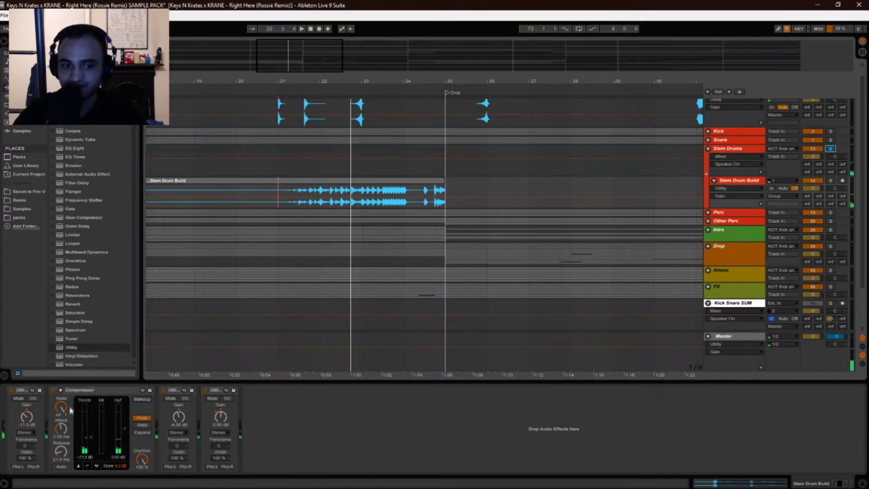
left_click(71, 395)
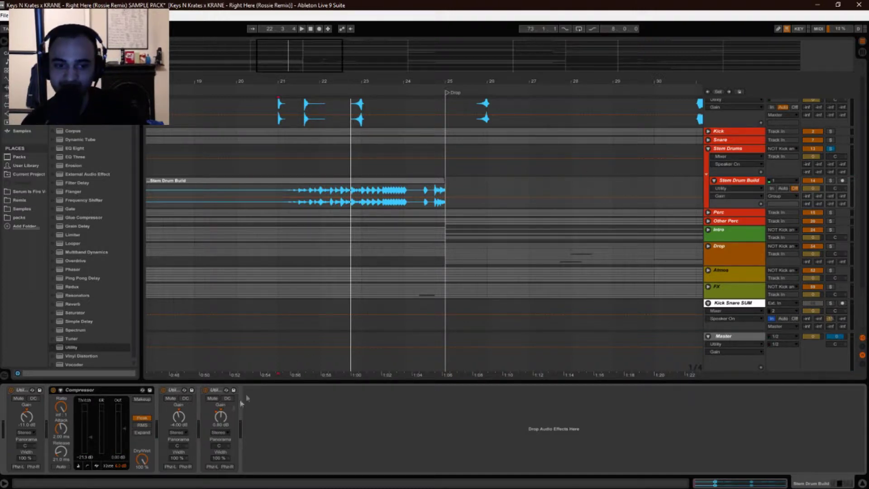
Fold Stem Drums, unfold the Perc group and set the playback start on Perc 1 at the Drop marker, bar 25.
left_click(709, 149)
left_click(709, 158)
left_click(720, 159)
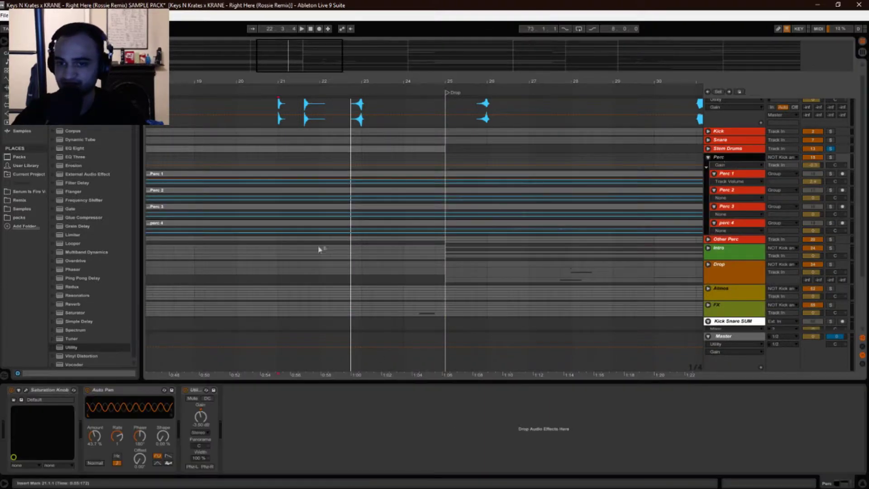
left_click(444, 199)
left_click(448, 181)
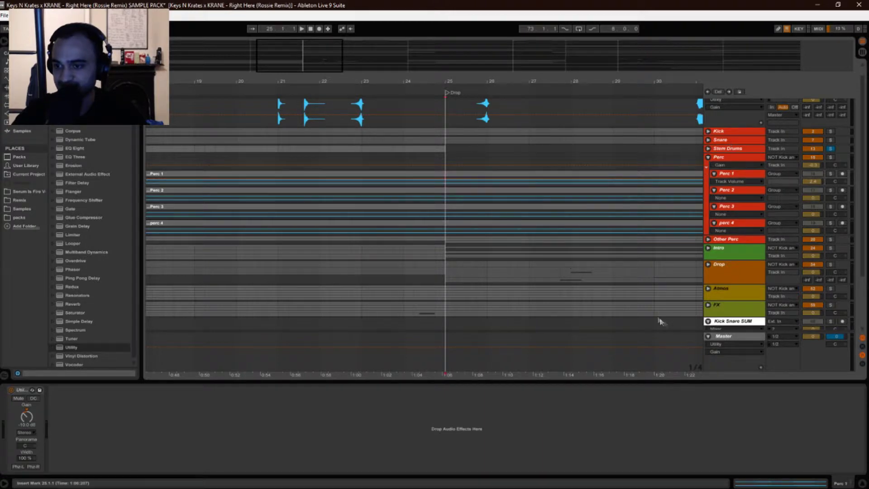
Group the SSLComp and MaxxBass plug-ins on the Kick Snare SUM track into an audio effect rack and switch the rack off.
scroll(692, 307, "down", 2)
left_click(733, 303)
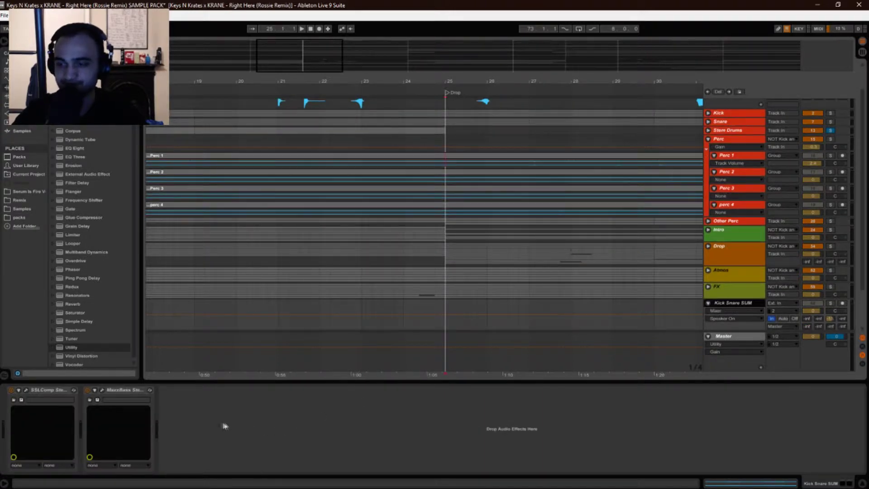
left_click(50, 393)
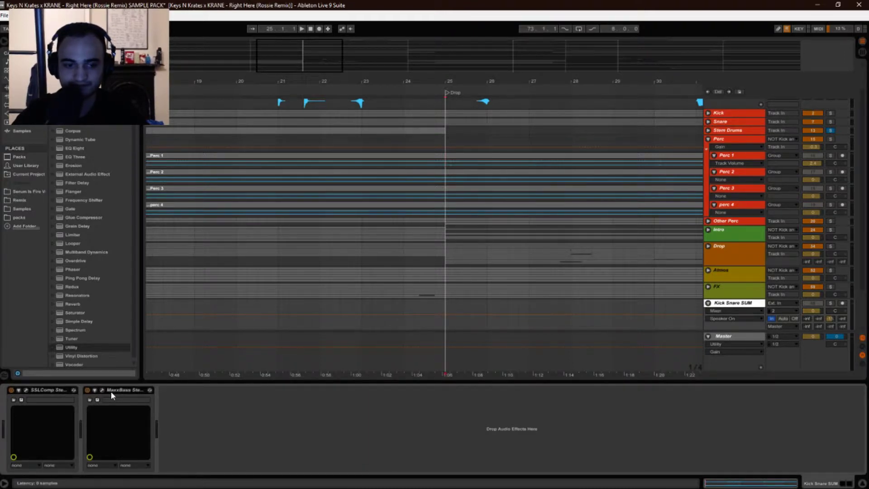
key("ctrl+g")
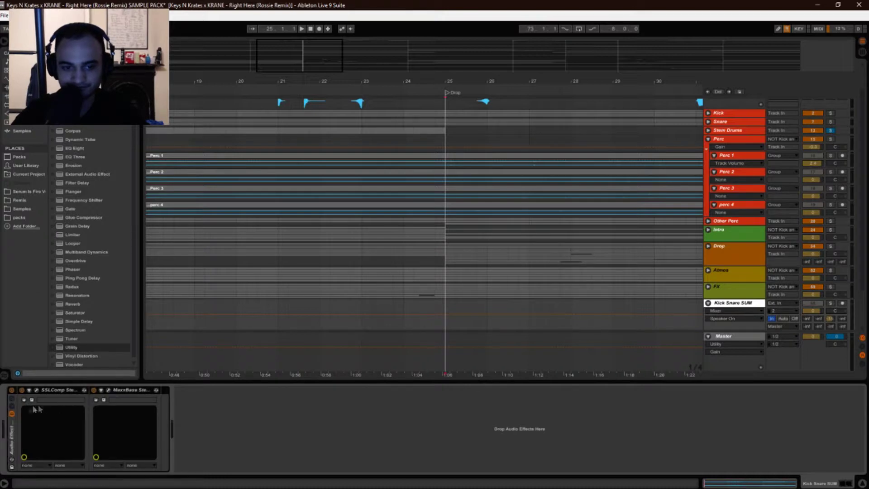
left_click(11, 390)
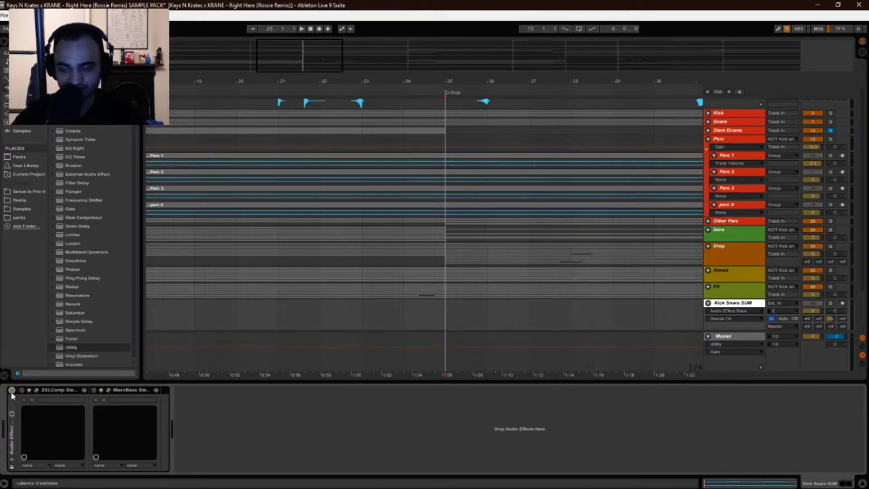
Solo the Kick and Snare groups and play the drop with the Kick Snare SUM rack bypassed.
key("space")
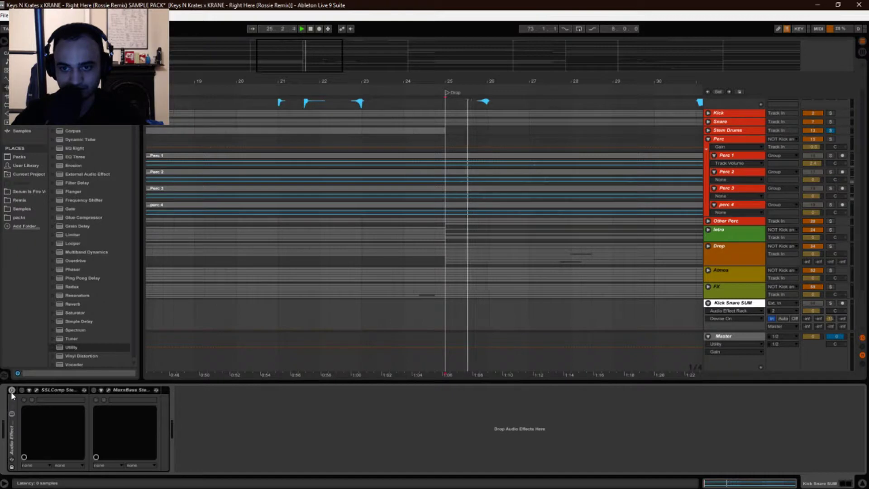
scroll(665, 229, "up", 2)
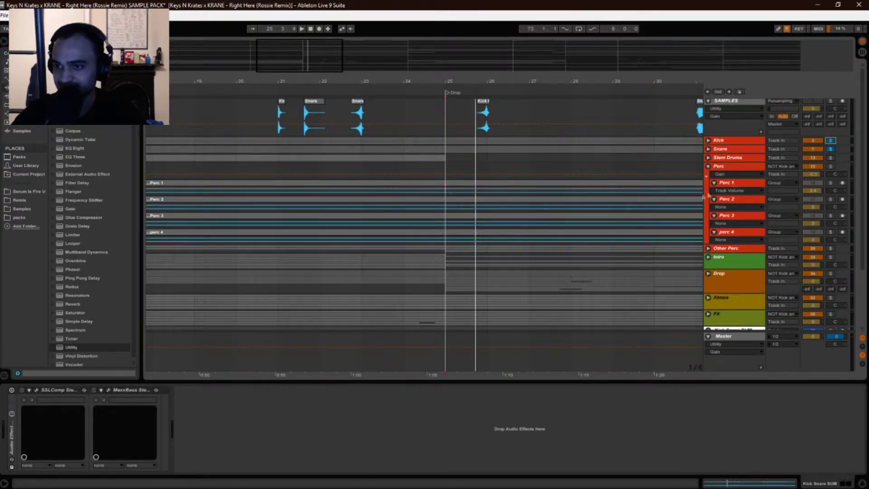
scroll(562, 288, "down", 1)
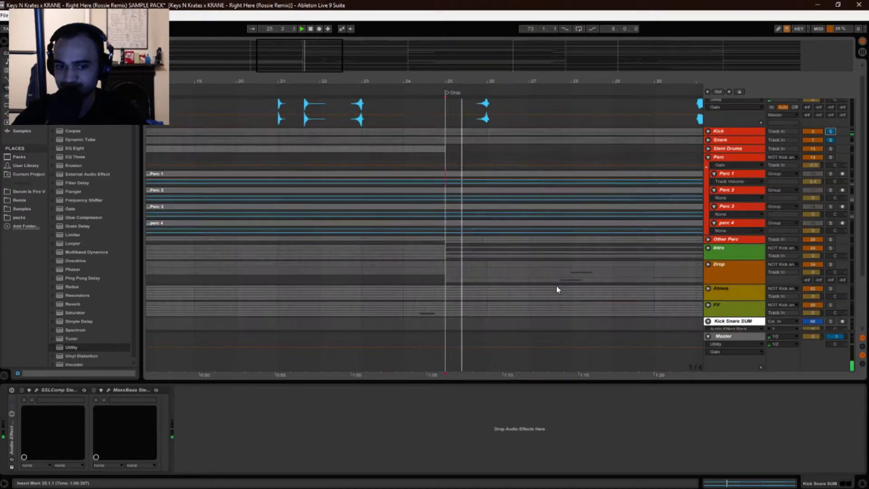
scroll(553, 290, "down", 1)
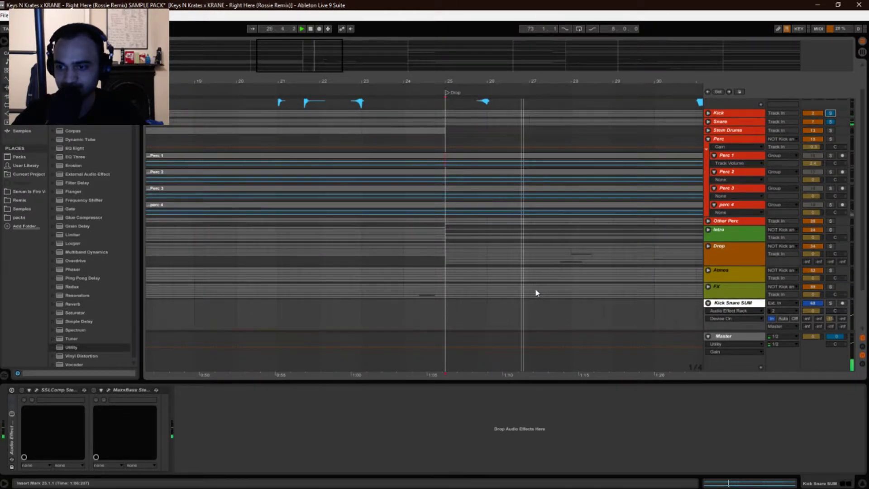
scroll(457, 317, "down", 2)
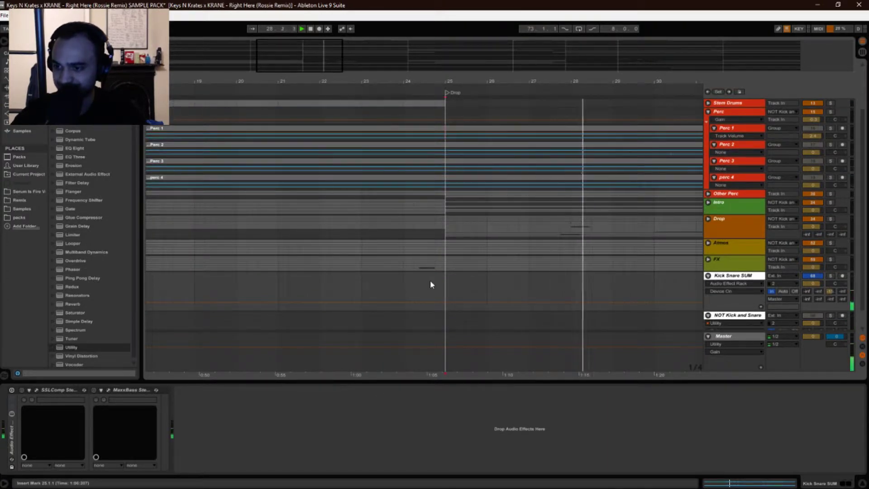
Compare the drop with the Kick Snare SUM effect rack on and off, leaving the rack switched on.
left_click(12, 392)
key("space")
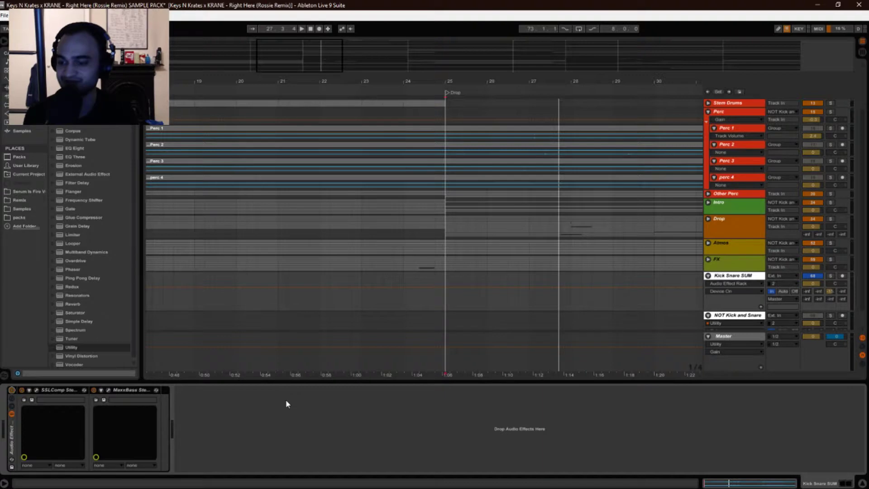
key("space")
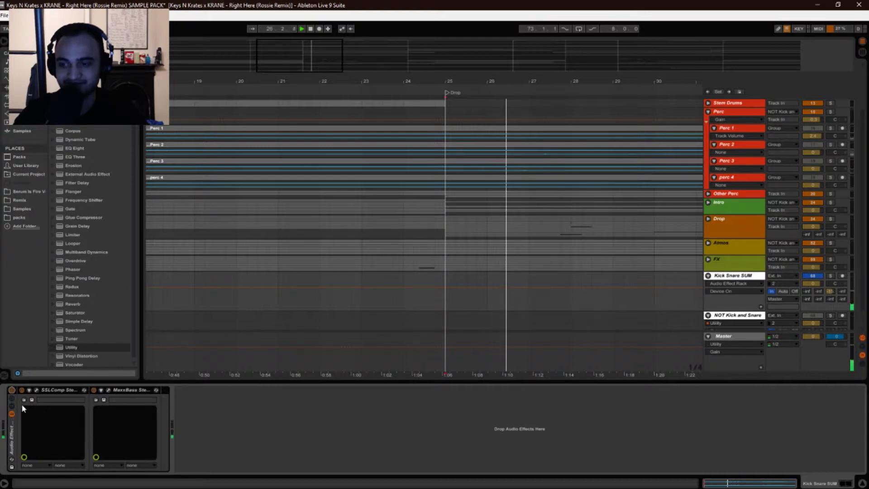
left_click(12, 390)
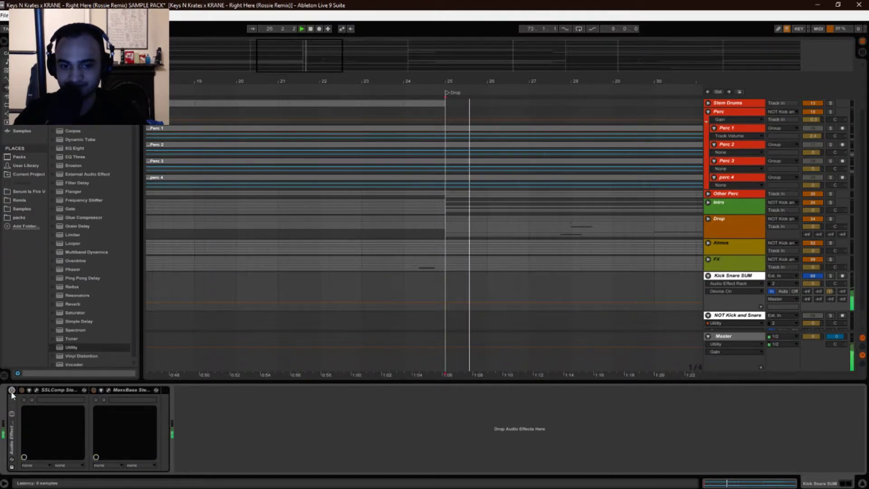
left_click(12, 390)
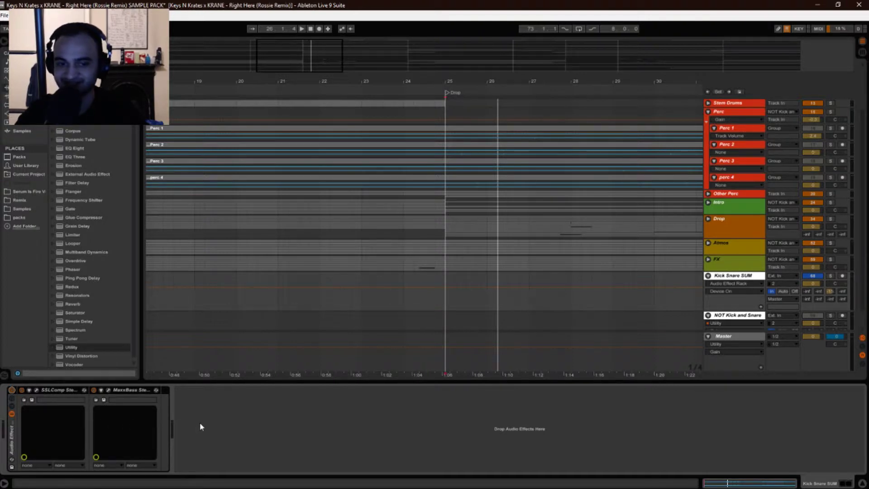
Open the SSLComp plug-in window of the Kick Snare SUM track and move it over the arrangement so all controls are accessible.
key("space")
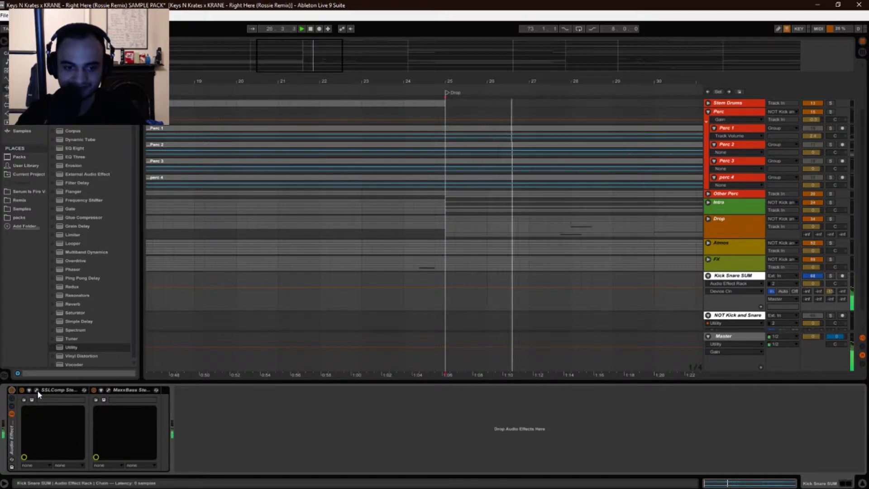
left_click(37, 390)
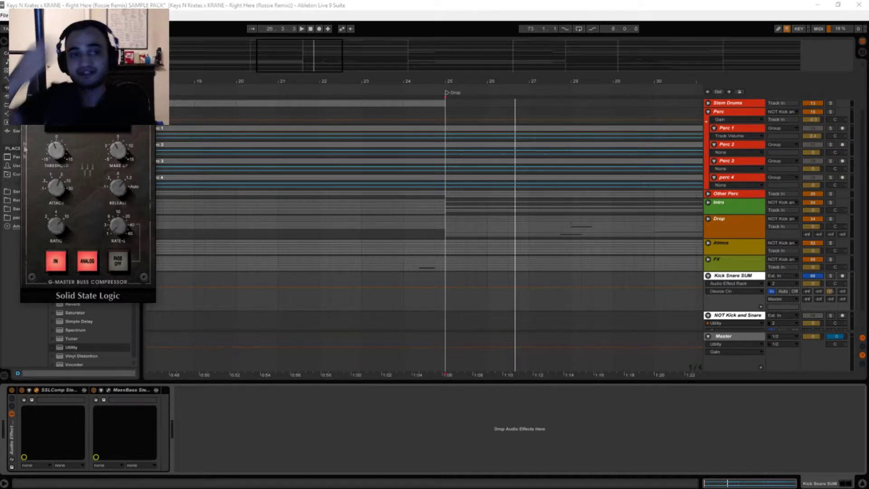
left_click_drag(73, 33, 332, 66)
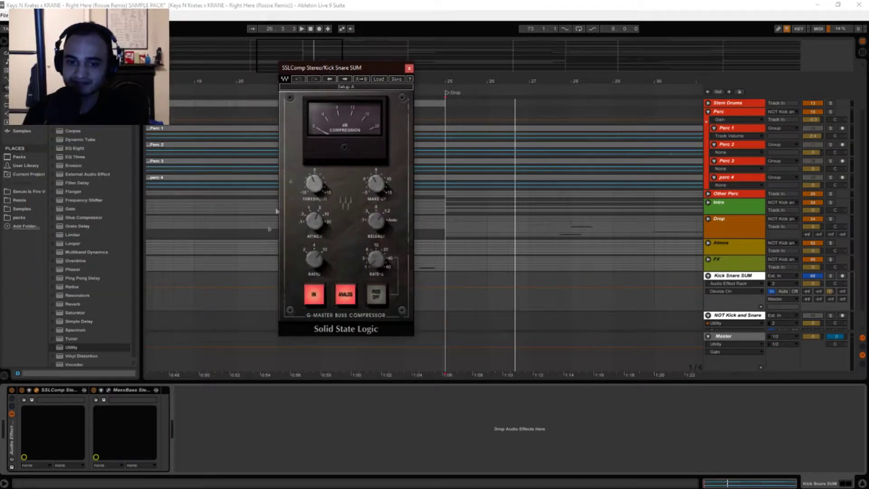
mouse_move(304, 267)
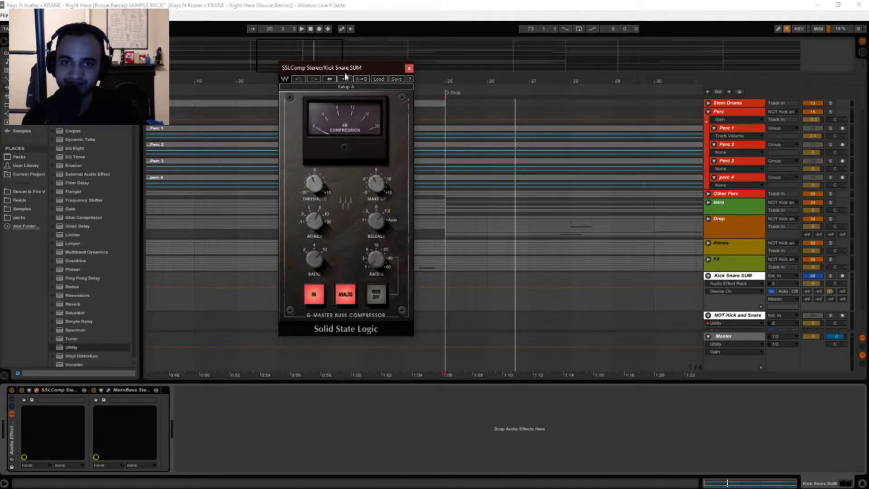
left_click_drag(343, 69, 319, 67)
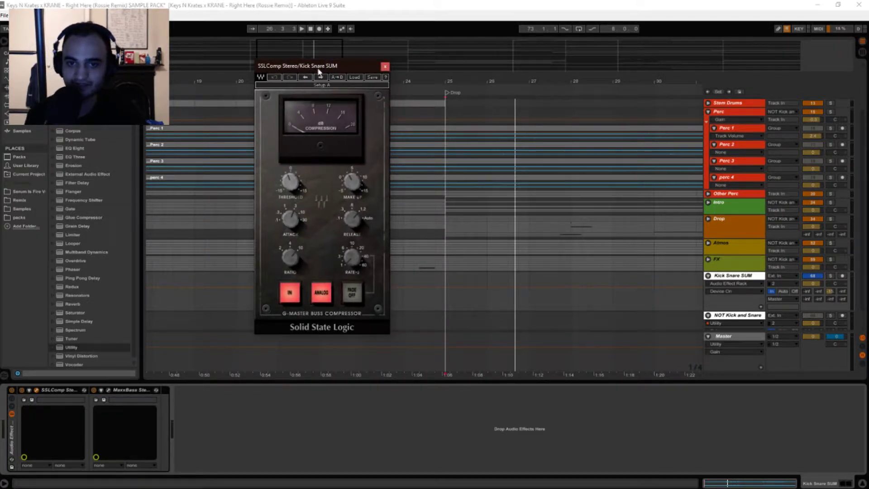
Play the drop and watch the compression meter of SSLComp react to the kick and snare.
key("space")
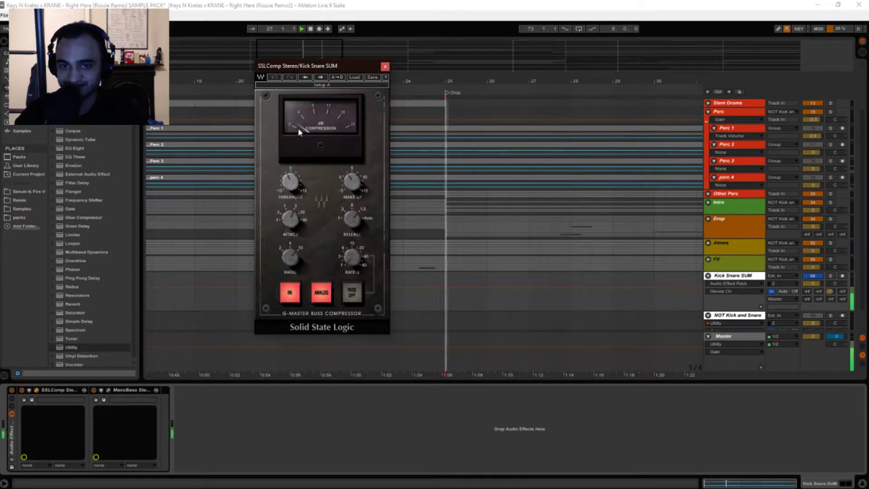
left_click_drag(300, 67, 305, 67)
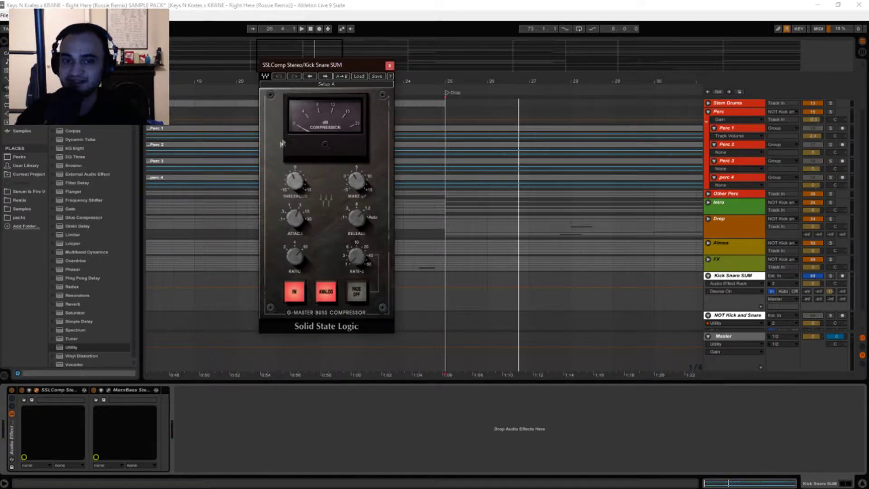
left_click_drag(312, 69, 307, 66)
key("space")
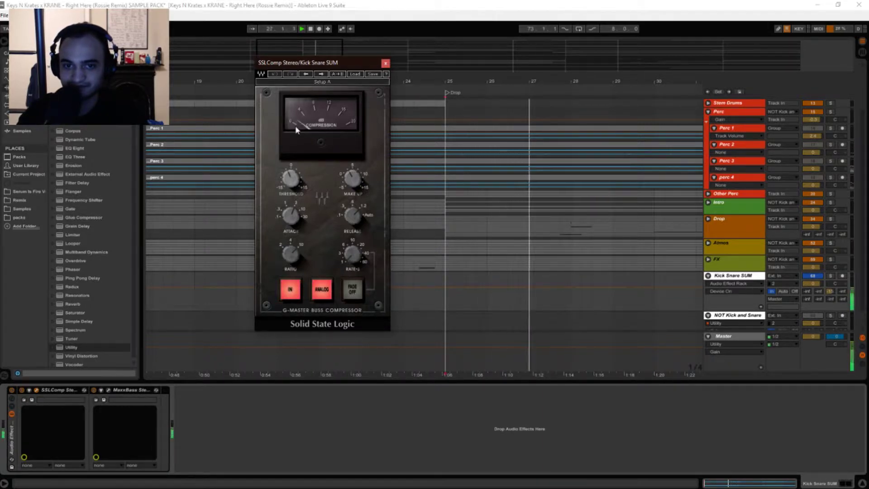
Examine the ratio, attack and release settings of SSLComp, and replay the kick and snare from the drop.
mouse_move(296, 210)
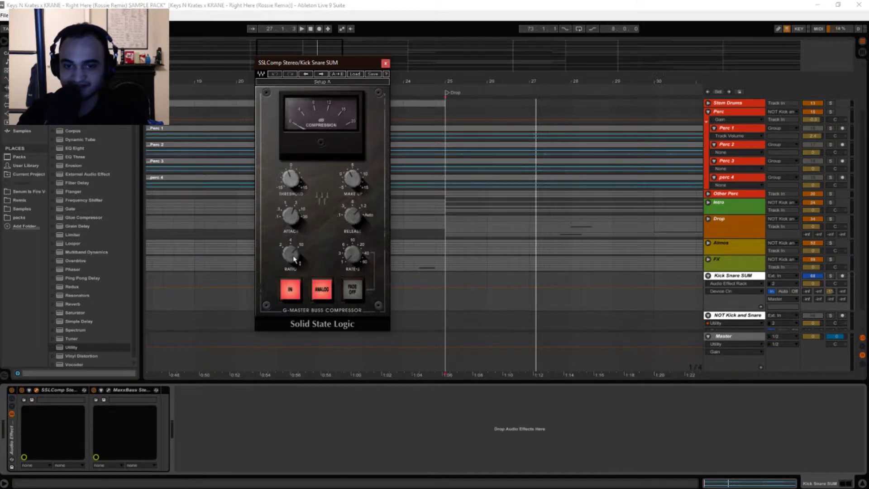
mouse_move(303, 249)
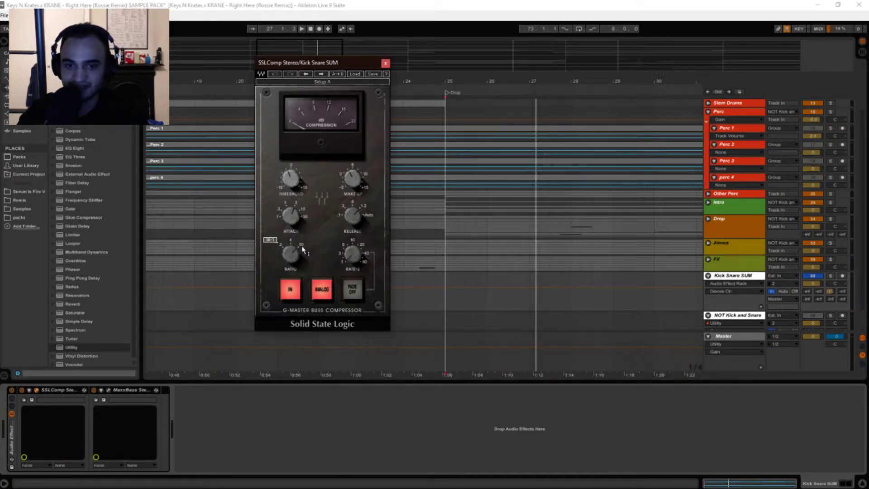
mouse_move(362, 210)
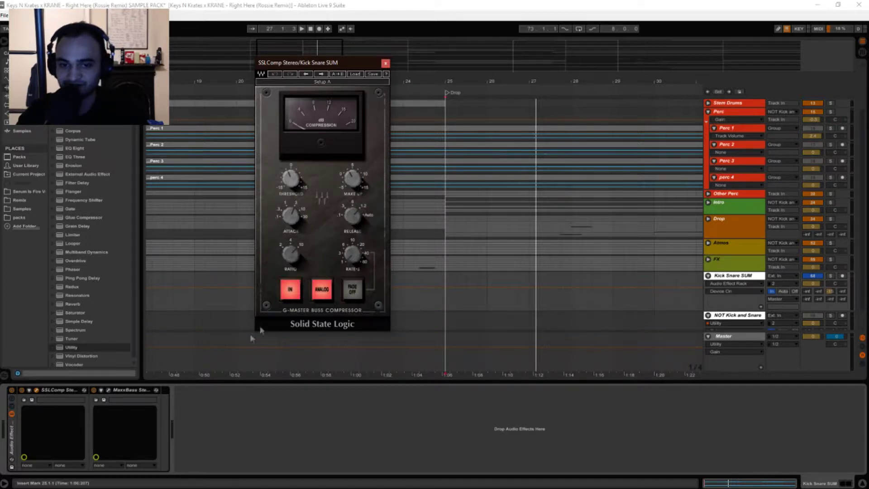
left_click_drag(350, 59, 292, 77)
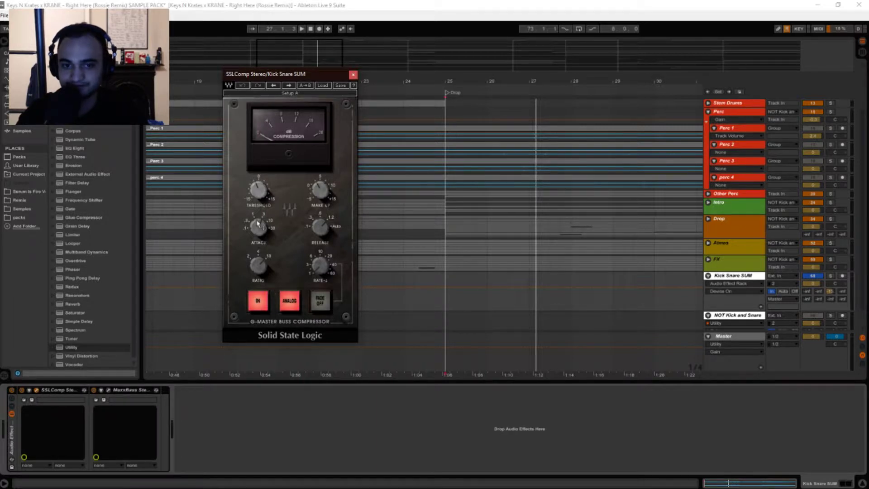
left_click_drag(290, 76, 322, 75)
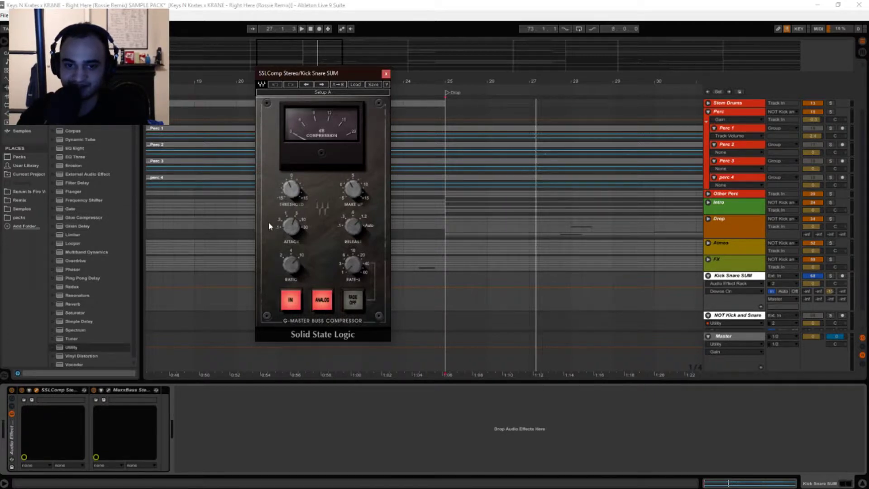
key("space")
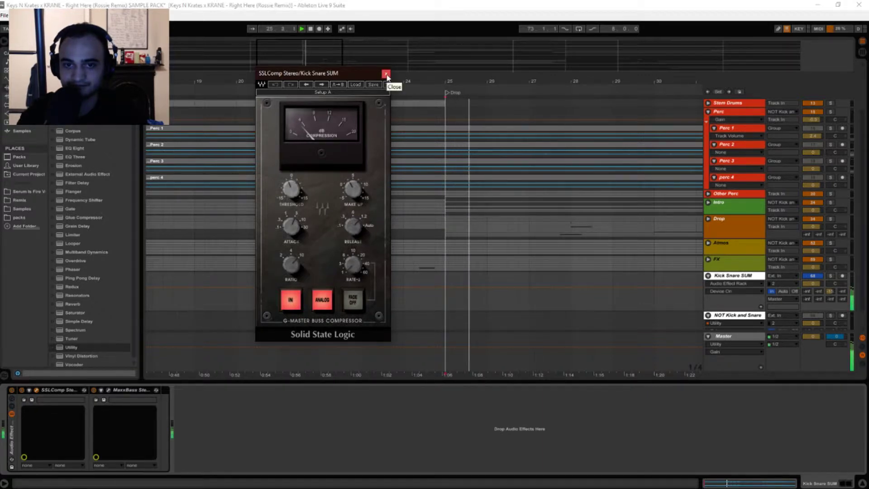
Close the SSLComp window and play the drop with MaxxBass switched off on the Kick Snare SUM track.
left_click(386, 74)
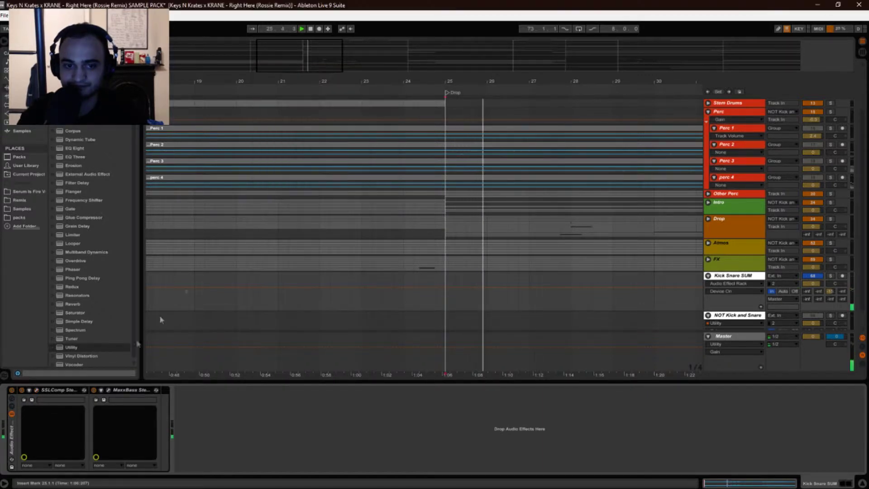
left_click(93, 390)
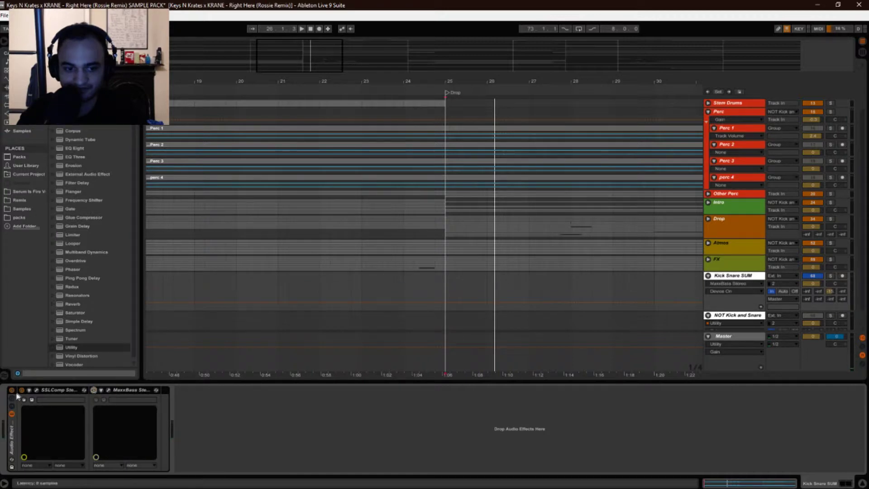
key("space")
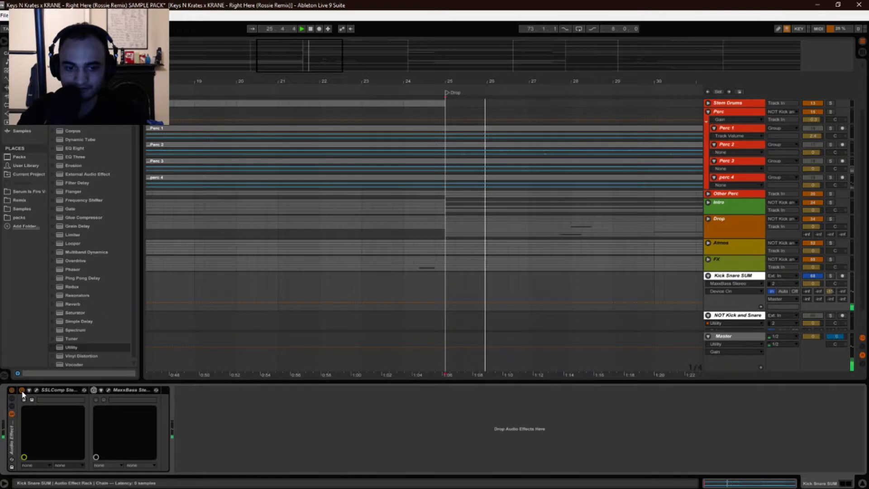
Compare the drop with SSLComp switched off as well, and switch both SSLComp and MaxxBass back on.
left_click(21, 390)
key("space")
key("space")
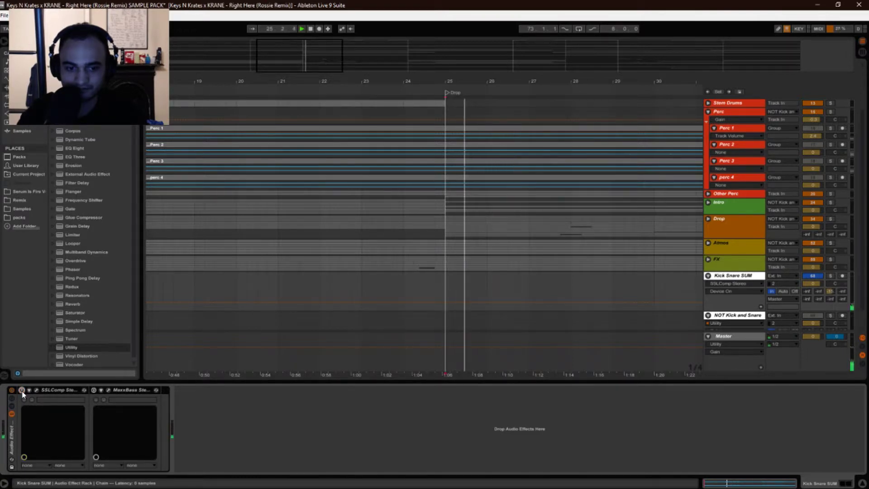
key("space")
left_click(22, 392)
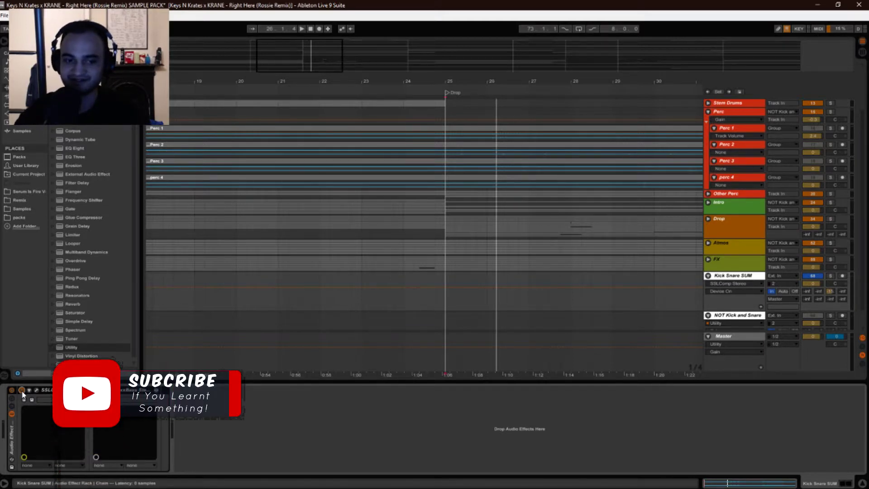
left_click(94, 390)
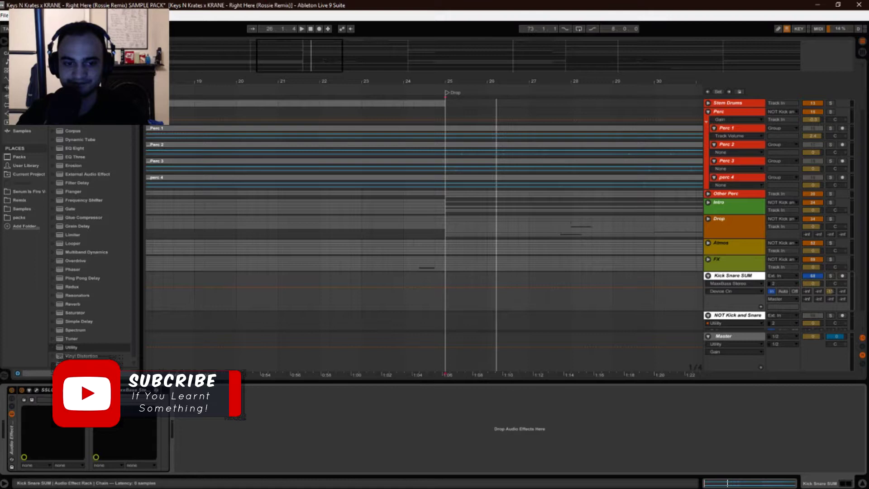
Open MaxxBass on the Kick Snare SUM track and look up its frequency in the browser's note table, highlighting 92.50 for F#2/Gb2.
left_click(108, 390)
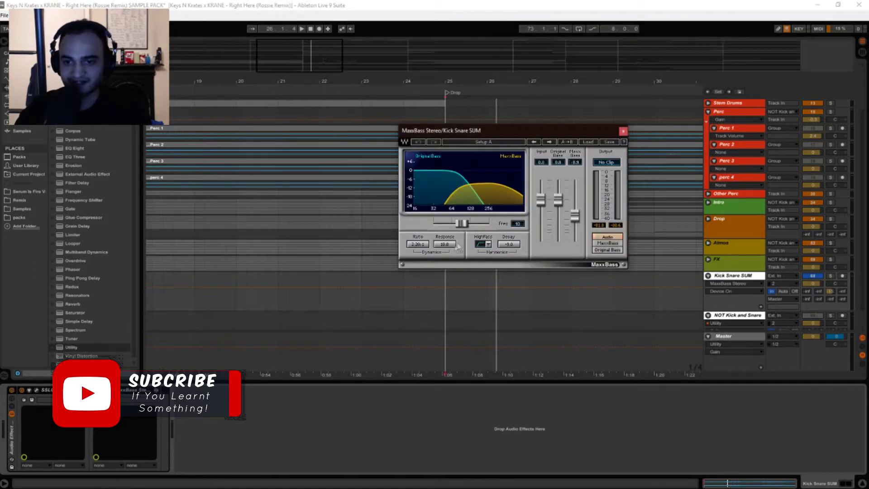
left_click_drag(500, 135, 328, 142)
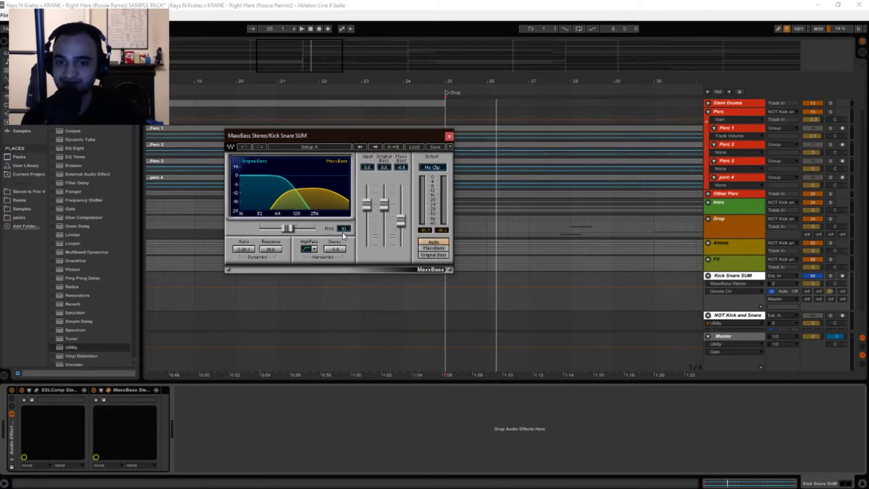
left_click(849, 109)
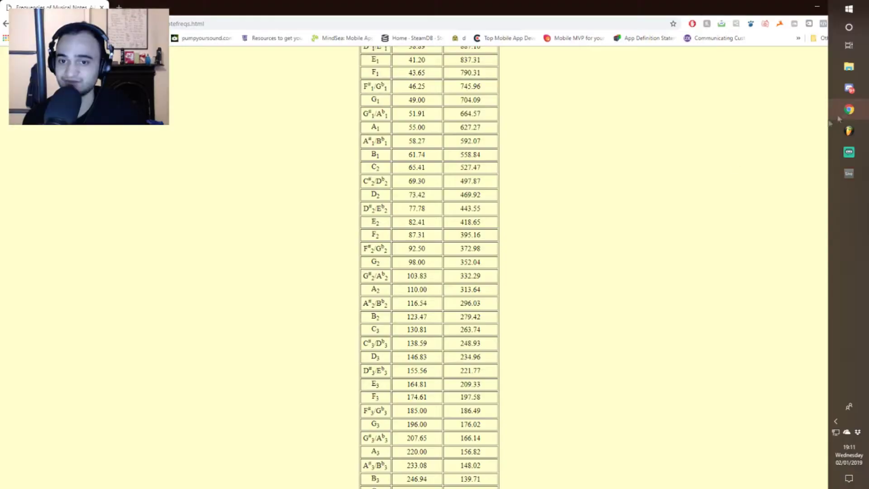
double_click(415, 249)
left_click(415, 248)
double_click(414, 249)
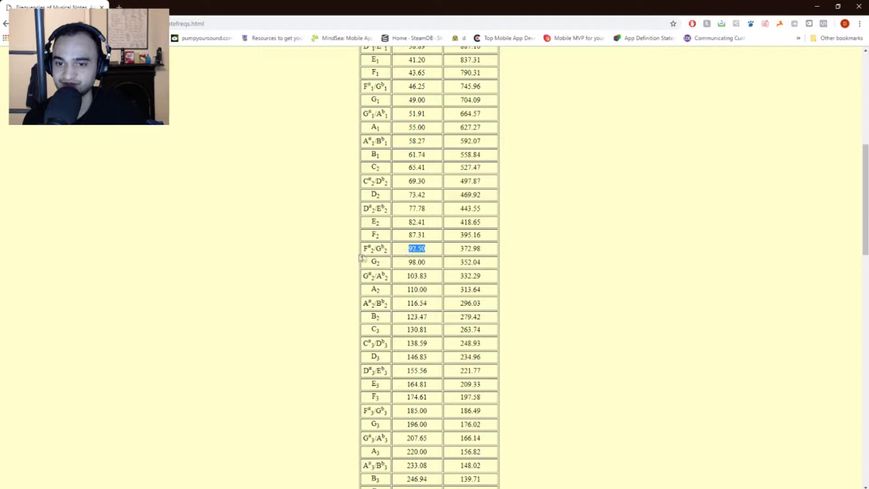
mouse_move(847, 171)
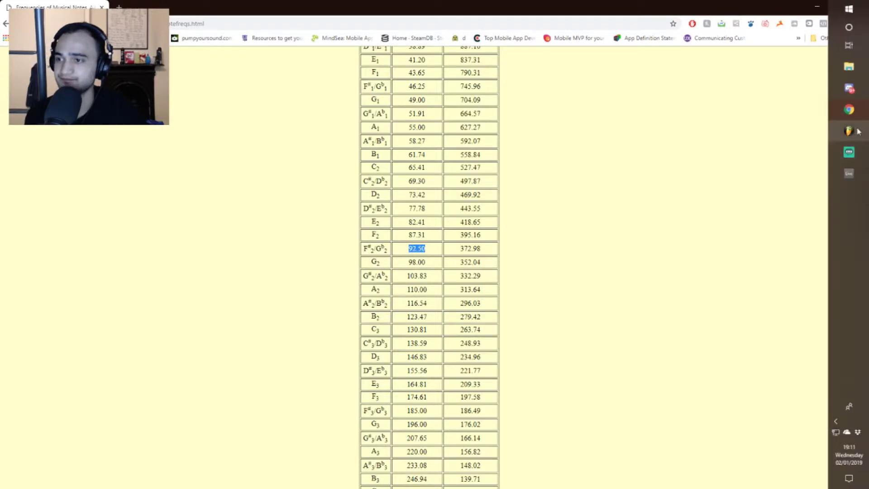
left_click(847, 169)
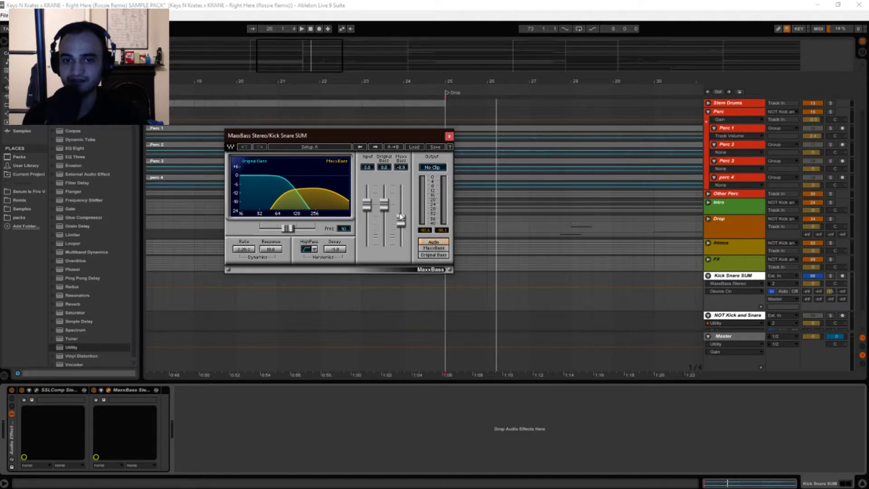
Close the MaxxBass window and compare the drop with MaxxBass on and off, leaving it switched on.
left_click_drag(333, 144, 352, 142)
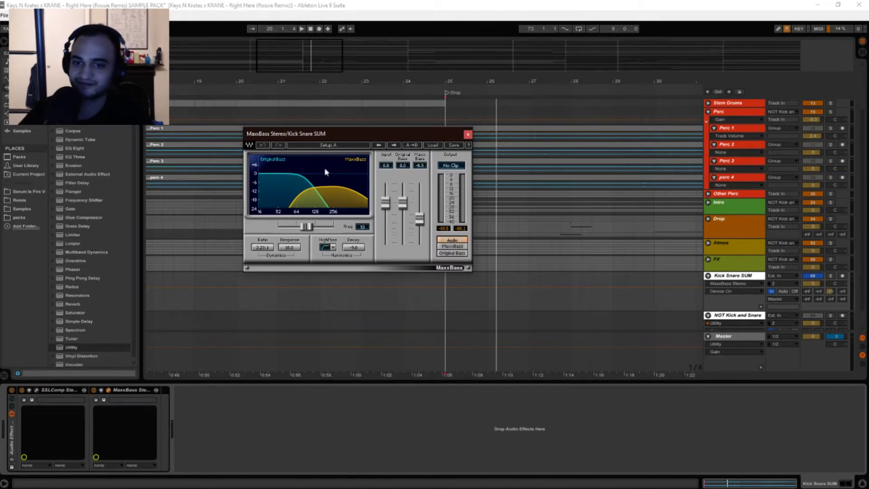
left_click(467, 134)
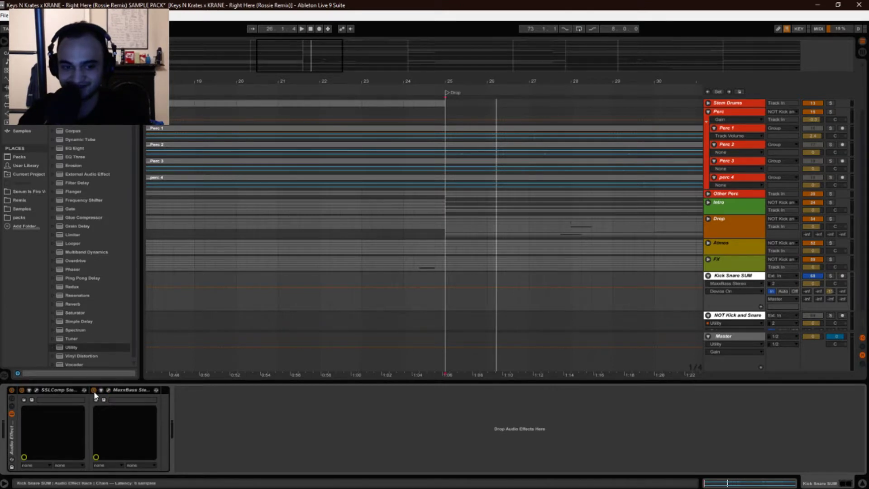
key("space")
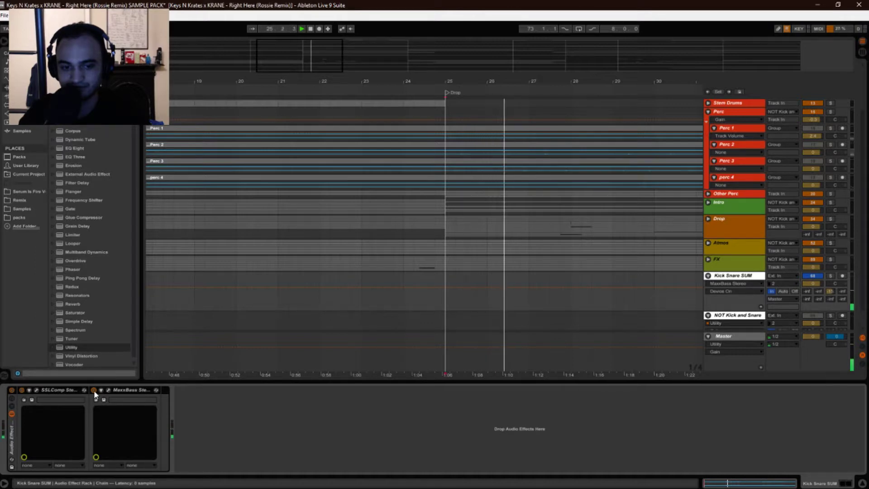
left_click(94, 390)
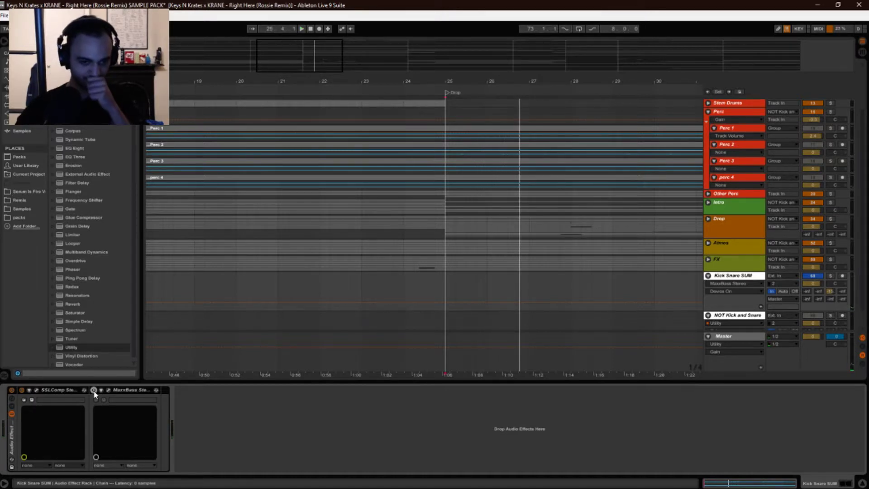
left_click(94, 390)
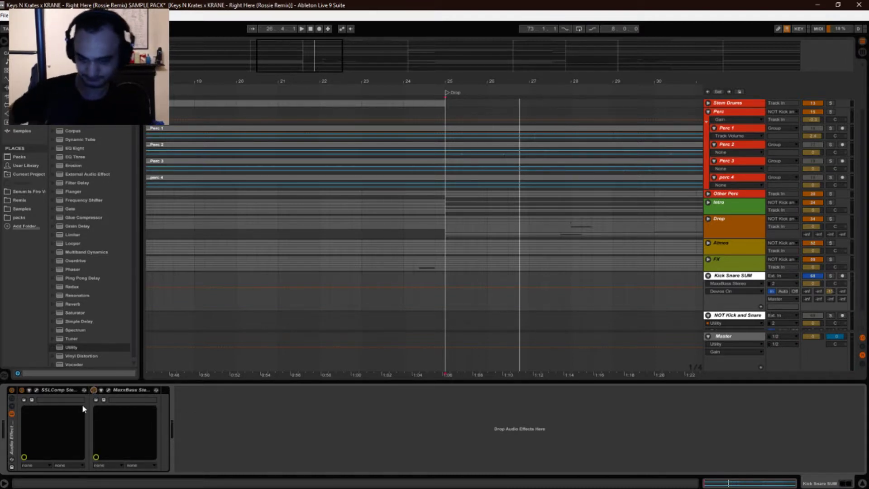
key("space")
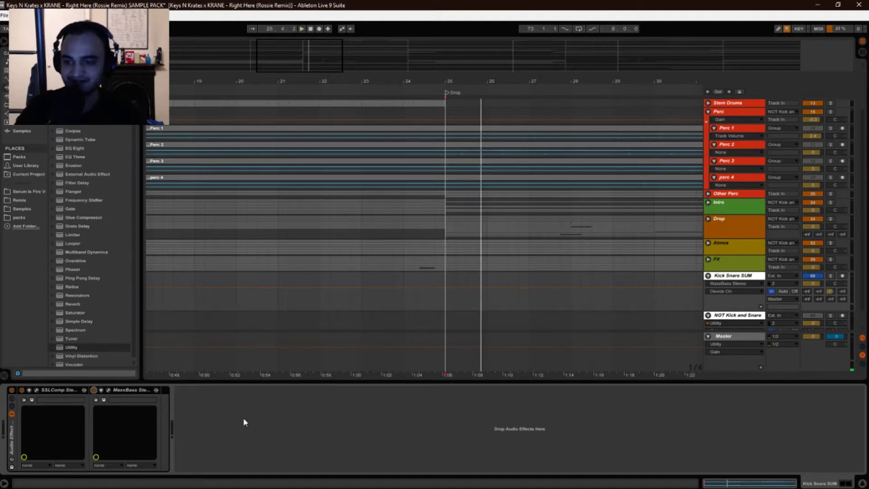
Examine the devices of the Kick Snare SUM and NOT Kick and Snare tracks, including the latter's Utility gain automation.
left_click(212, 416)
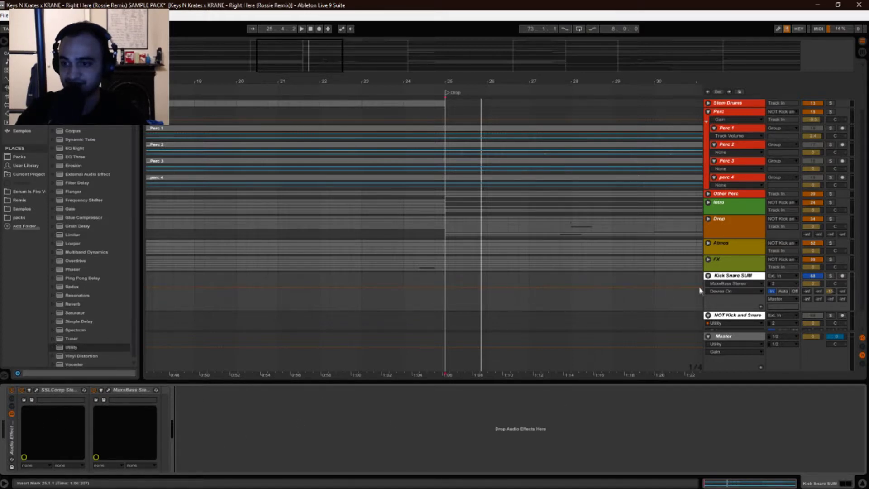
left_click(724, 276)
left_click(724, 317)
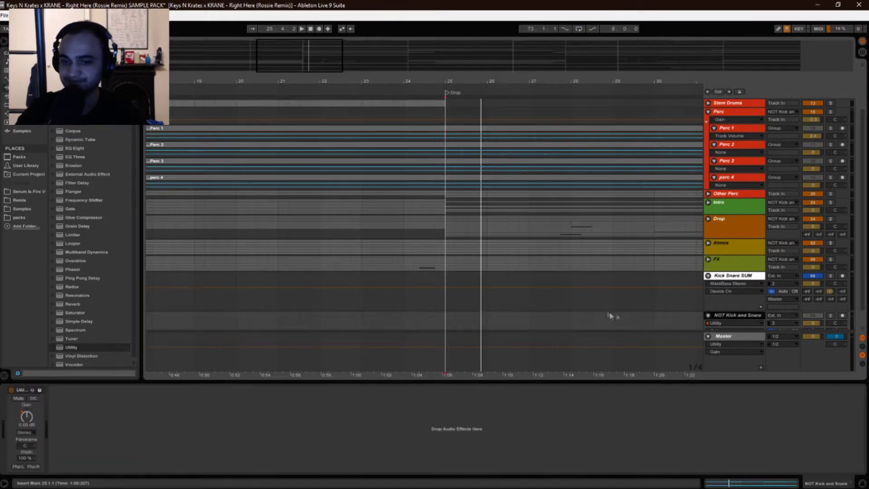
left_click(732, 277)
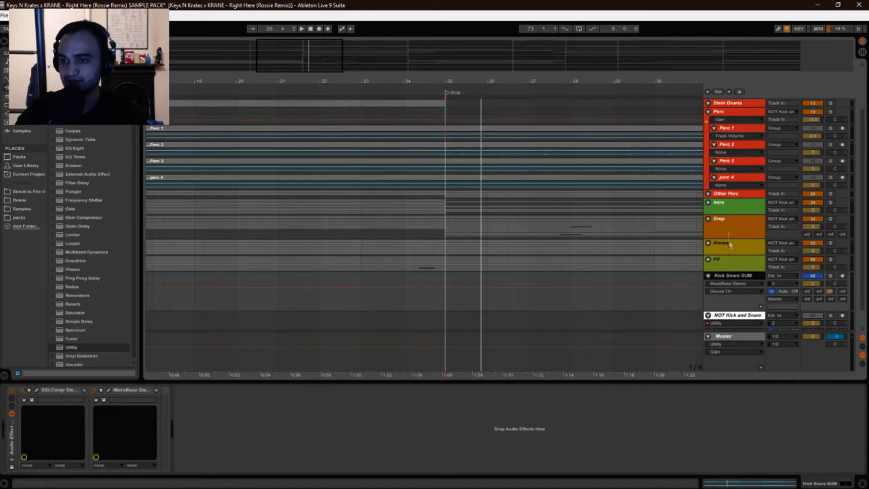
left_click(723, 317)
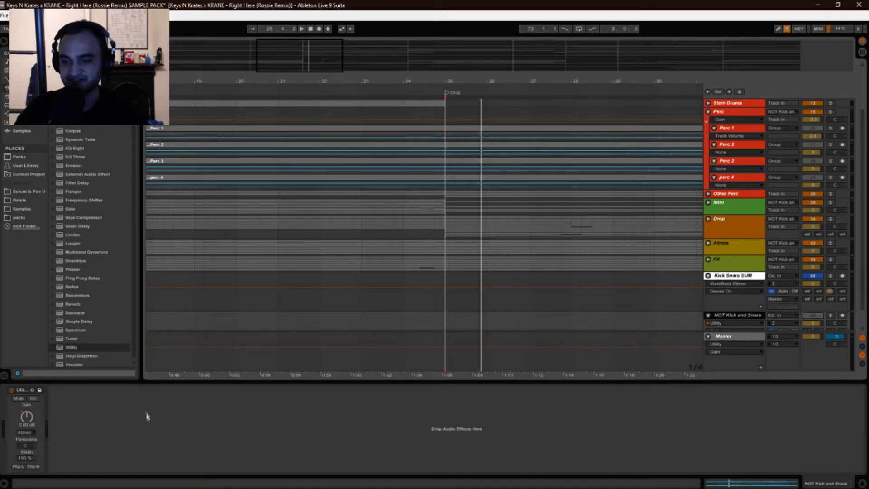
scroll(644, 294, "down", 2)
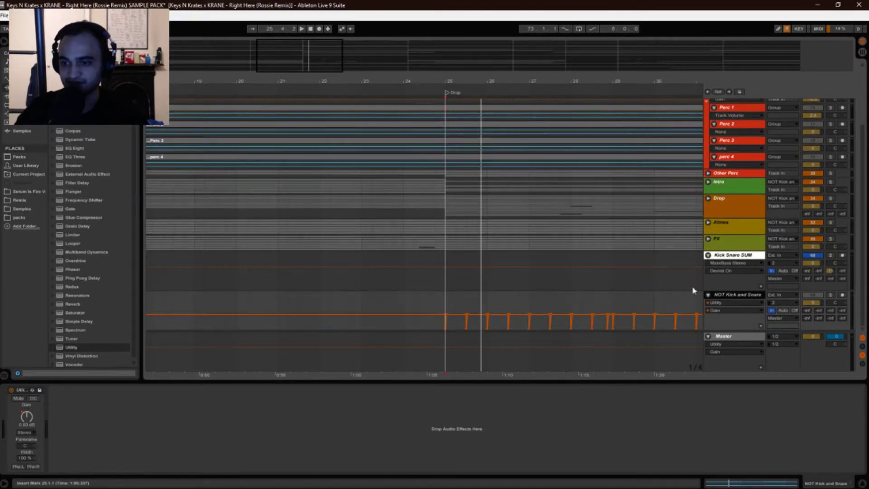
scroll(672, 279, "up", 1)
scroll(678, 284, "down", 1)
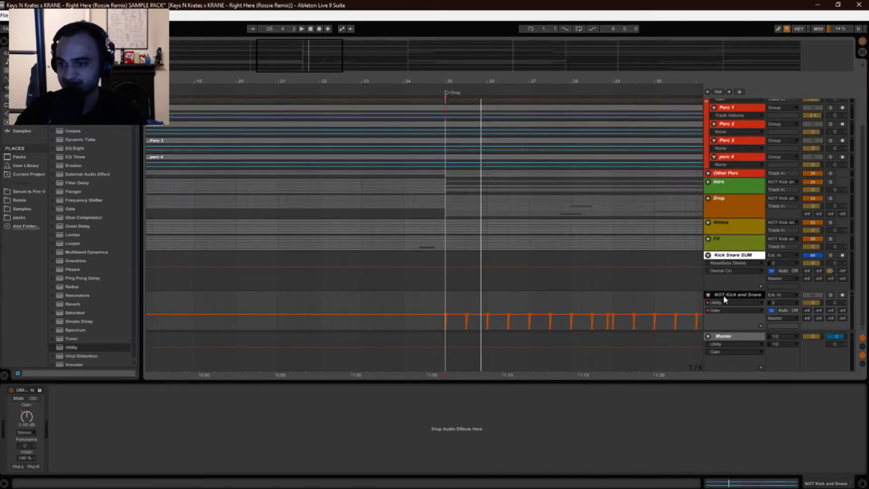
Collapse the Perc group and examine the Kick group's effect chain and its individual kick tracks, folding the group again.
scroll(674, 258, "up", 6)
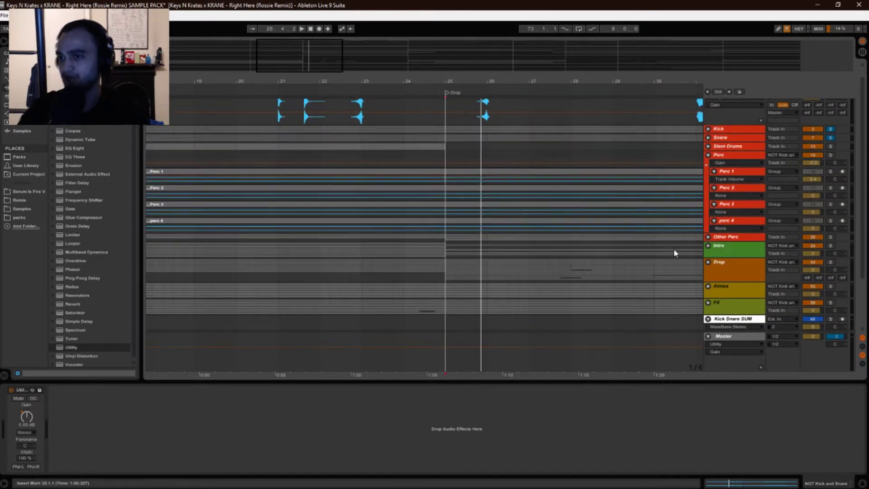
scroll(661, 289, "down", 4)
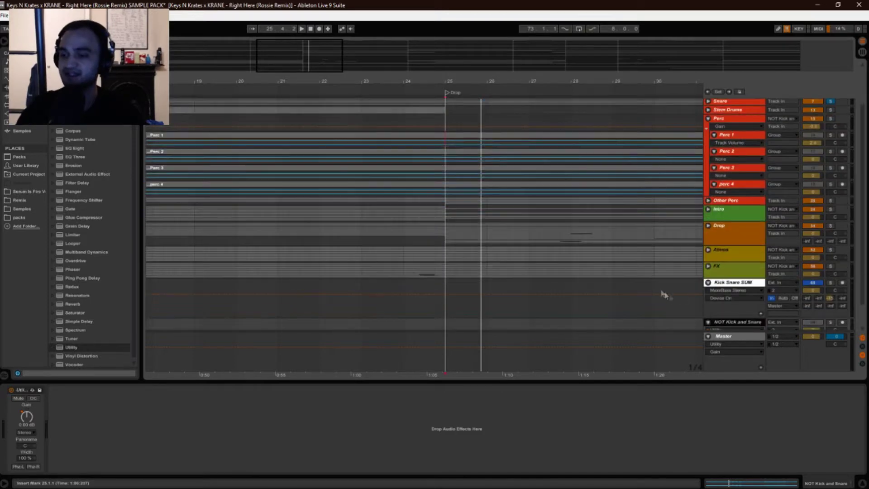
scroll(665, 272, "up", 4)
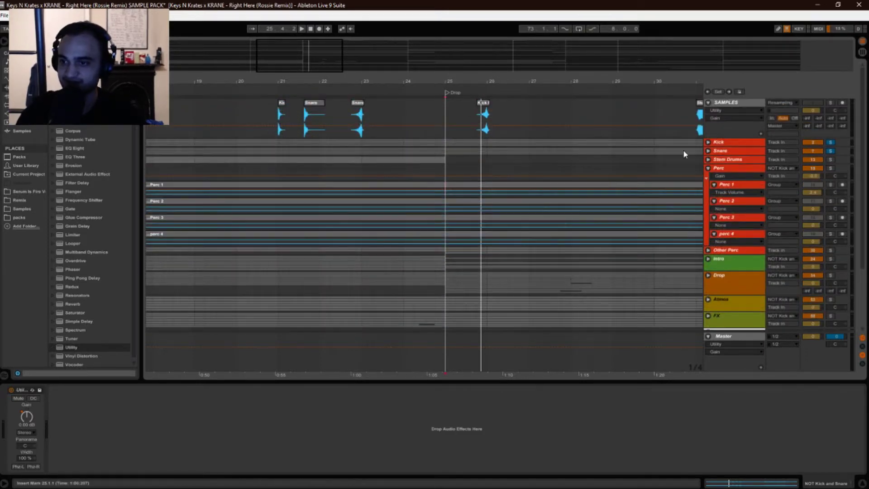
left_click(709, 168)
left_click(719, 144)
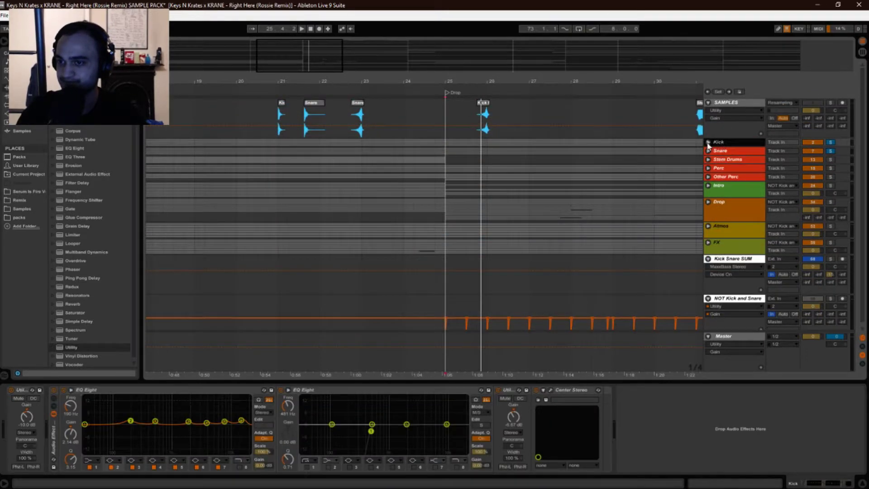
left_click(708, 143)
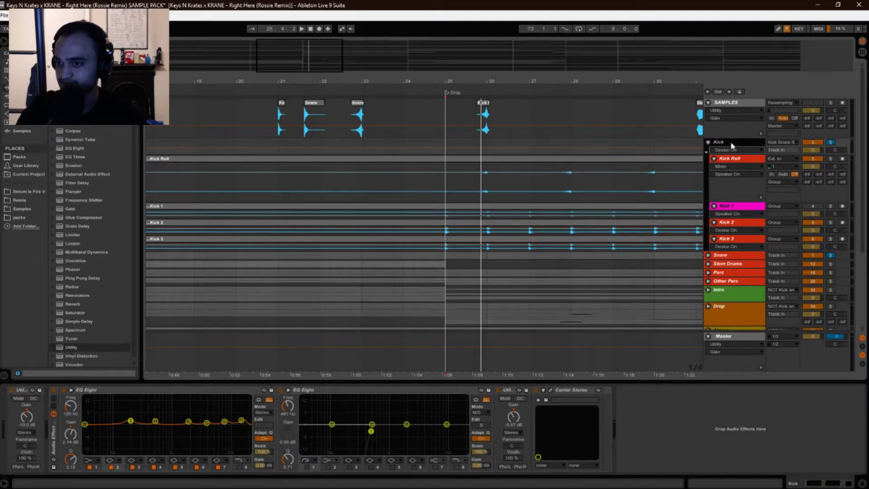
left_click(708, 142)
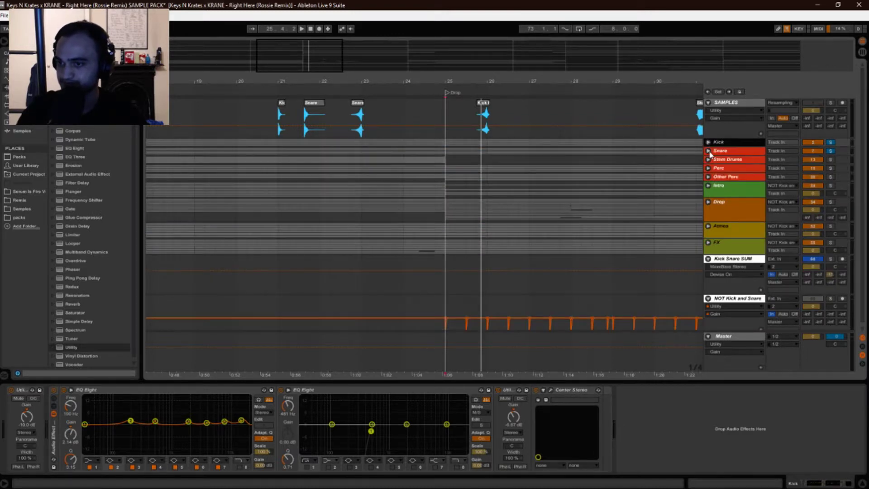
Expand the Snare group, show its effect chain and play the drop.
left_click(709, 151)
left_click(729, 153)
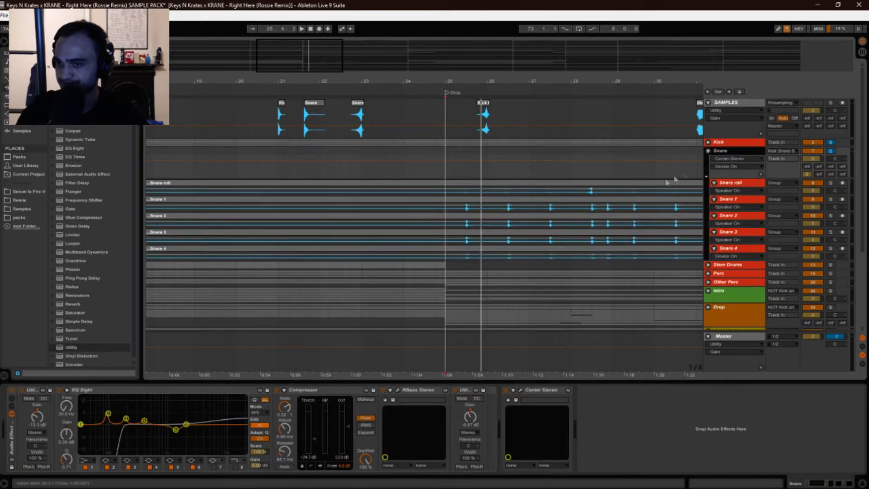
key("space")
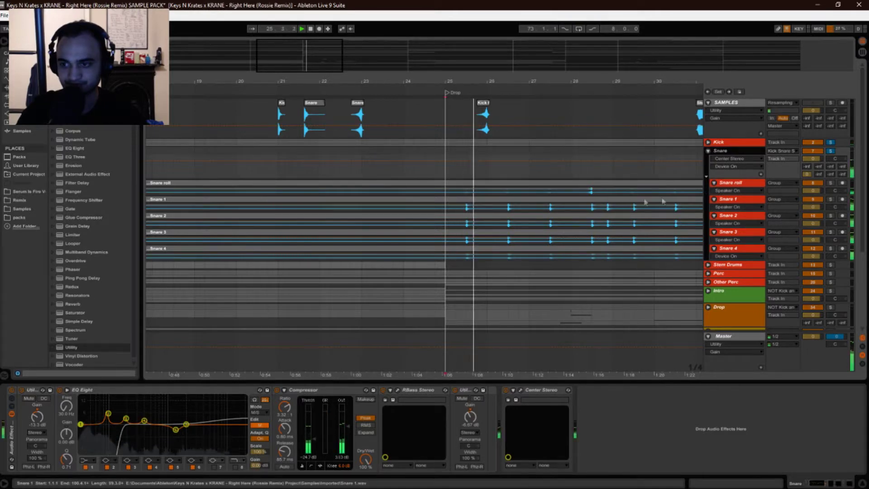
Show the return tracks and play the drop with the E Snare COMP return's device chain in view.
left_click(863, 346)
left_click(743, 302)
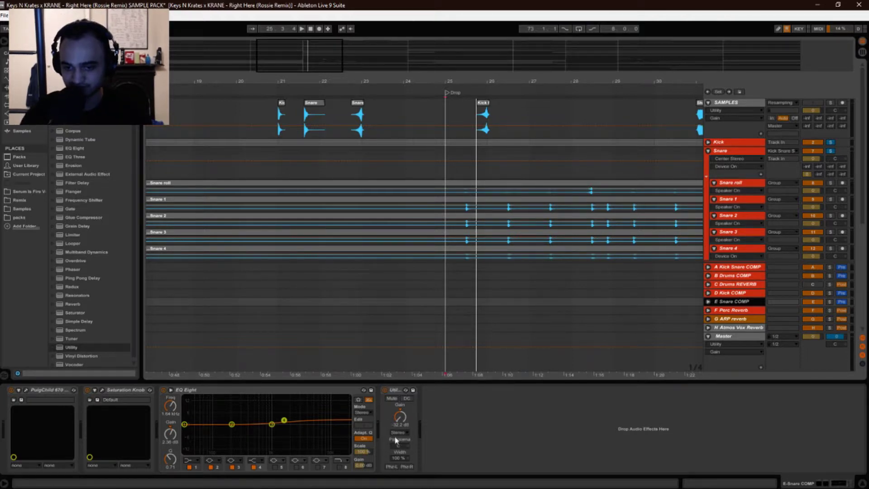
key("space")
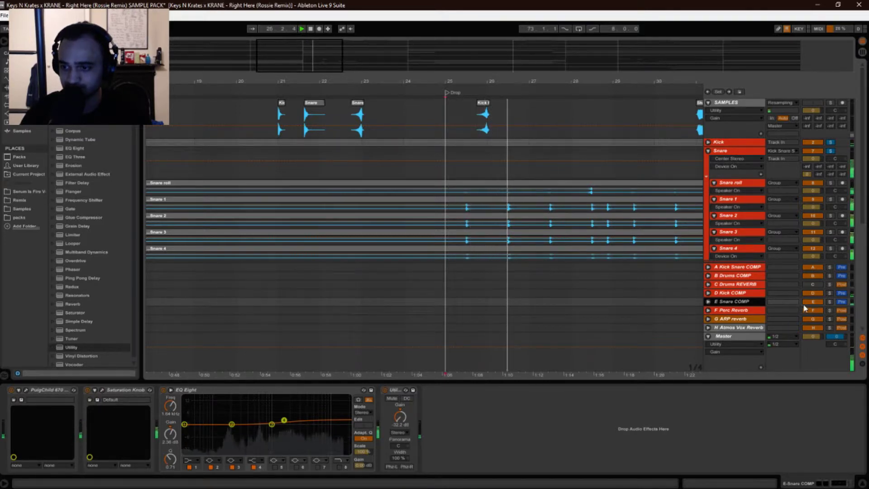
key("space")
Change the soloing so that only the Snare group is soloed, without the Kick group.
left_click(830, 152)
left_click(829, 152)
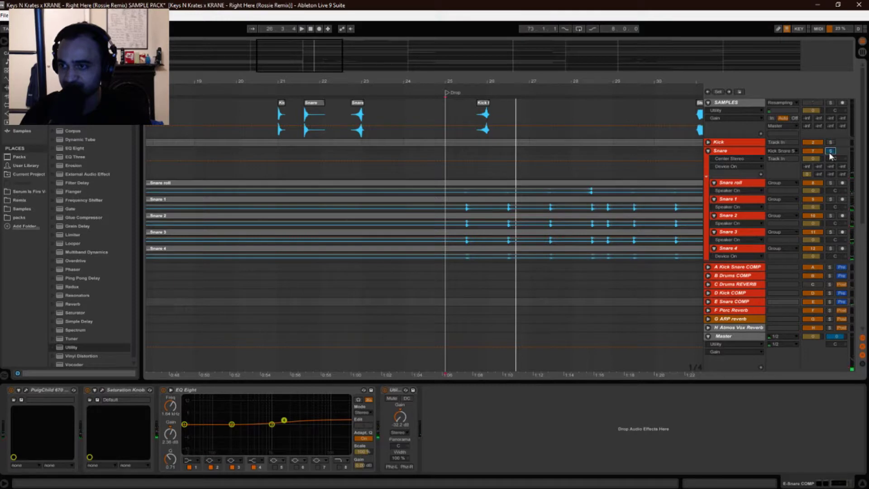
Play the soloed snare from the drop, then group the devices on the E Snare COMP return into one audio effect rack.
key("space")
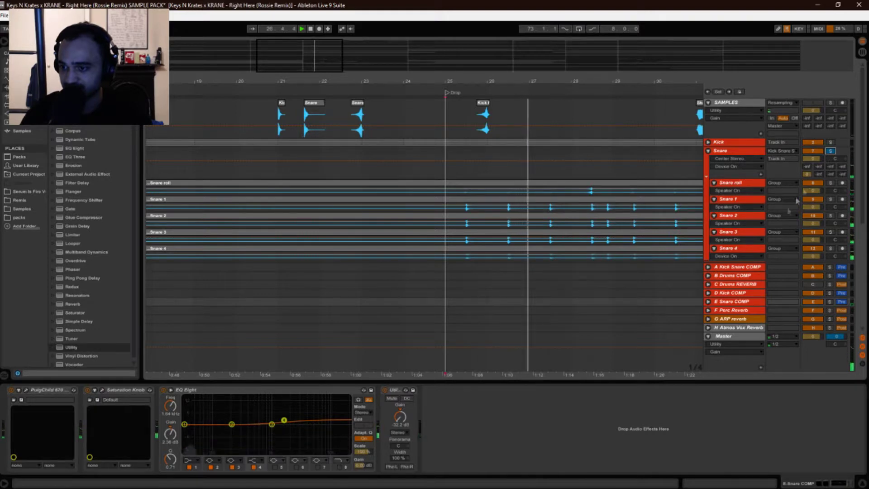
left_click(734, 303)
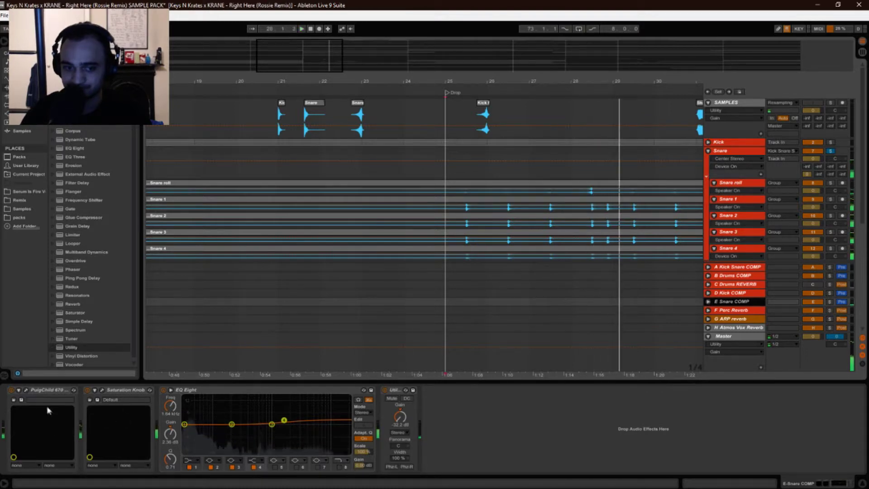
left_click(46, 392)
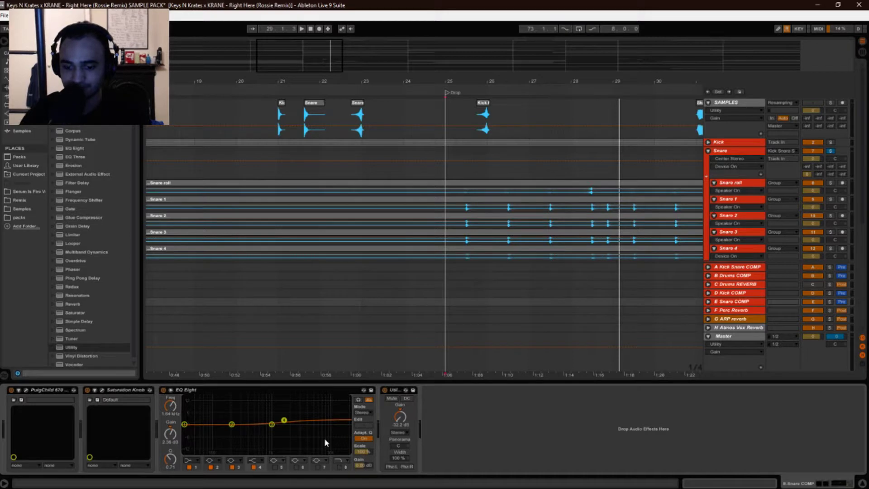
key("ctrl+g")
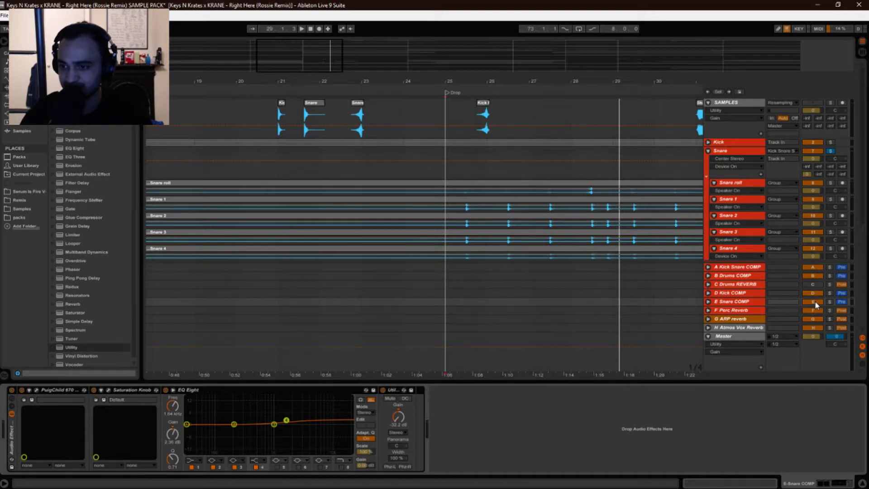
Play the soloed snare from the drop, comparing it with the E Snare COMP return switched on and off.
key("space")
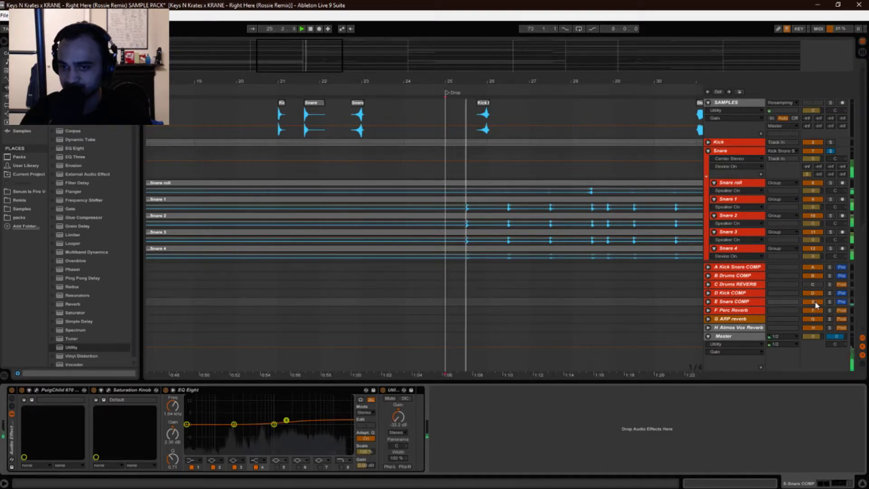
key("space")
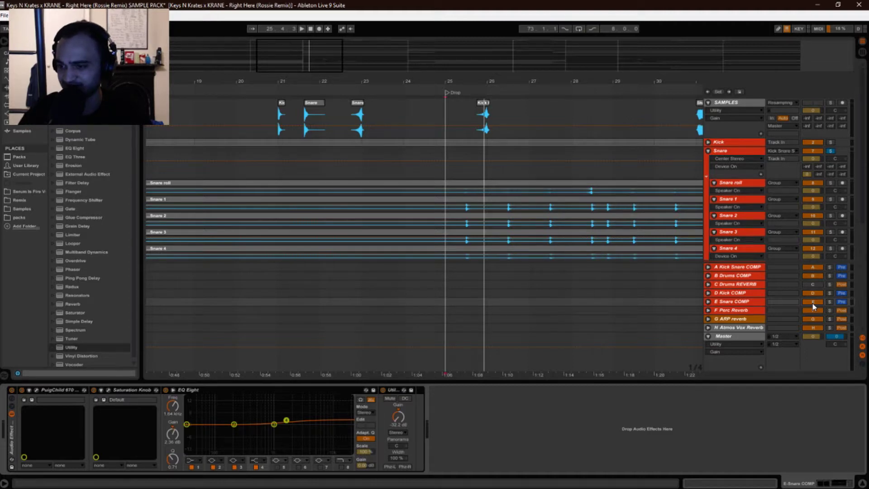
key("space")
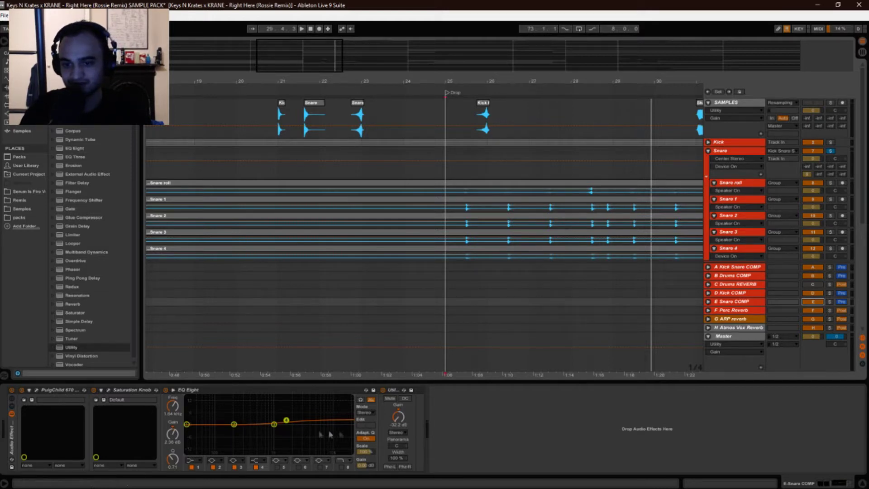
Open the PuigChild 670 on the E Snare COMP return, examine its meters and settings while the drop plays, and close it.
left_click(36, 390)
left_click_drag(348, 166, 356, 105)
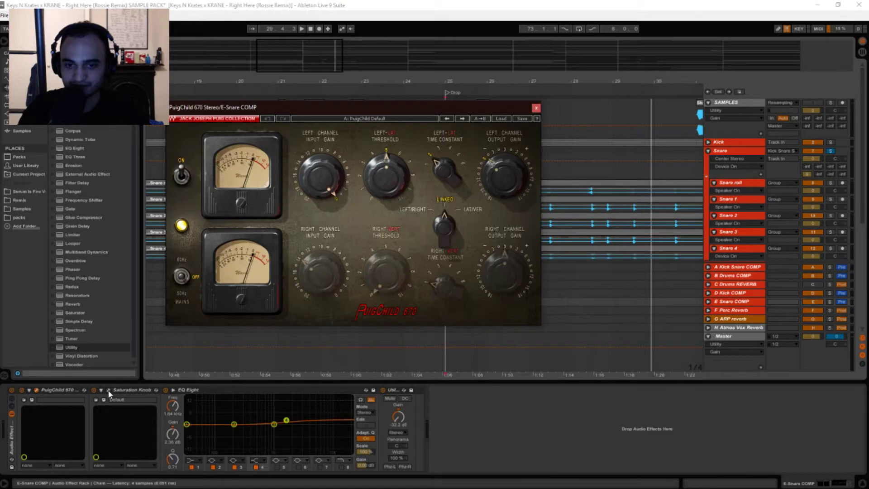
left_click_drag(337, 111, 339, 109)
key("space")
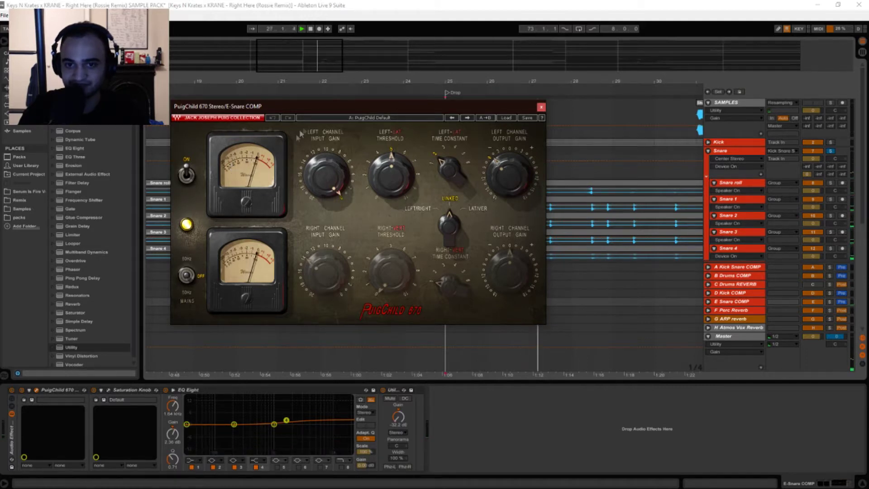
left_click_drag(310, 102, 323, 93)
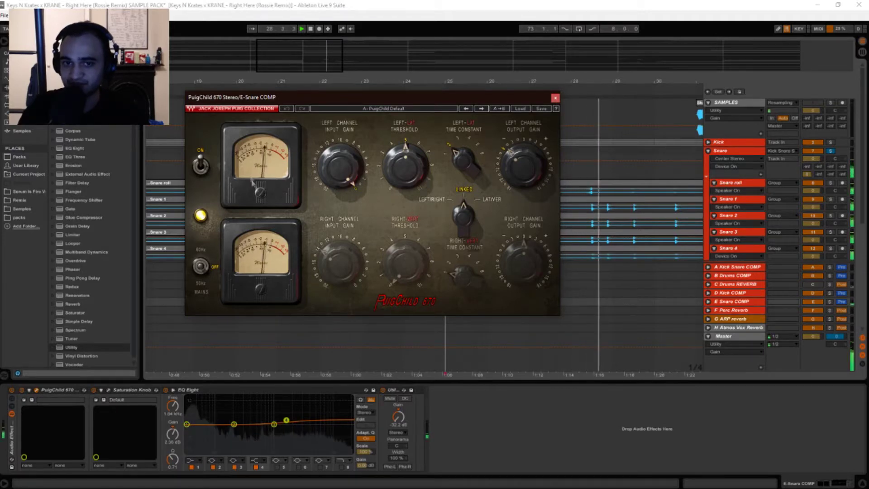
left_click_drag(320, 95, 331, 96)
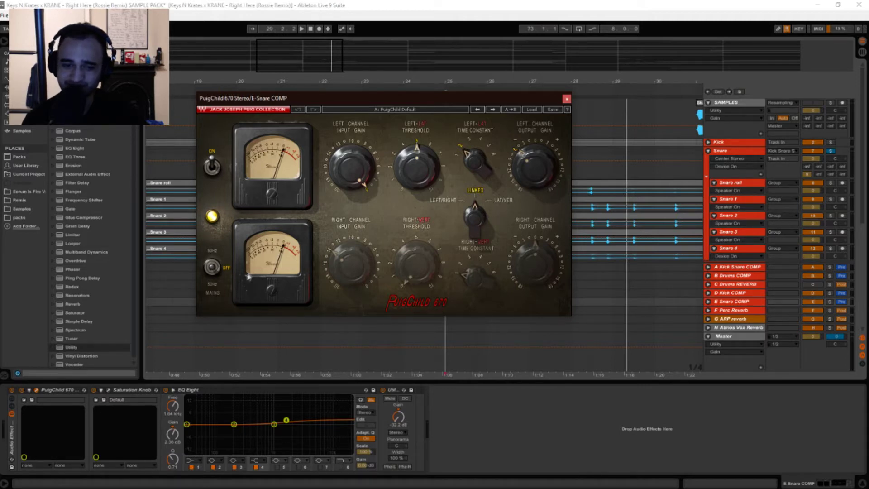
left_click(566, 100)
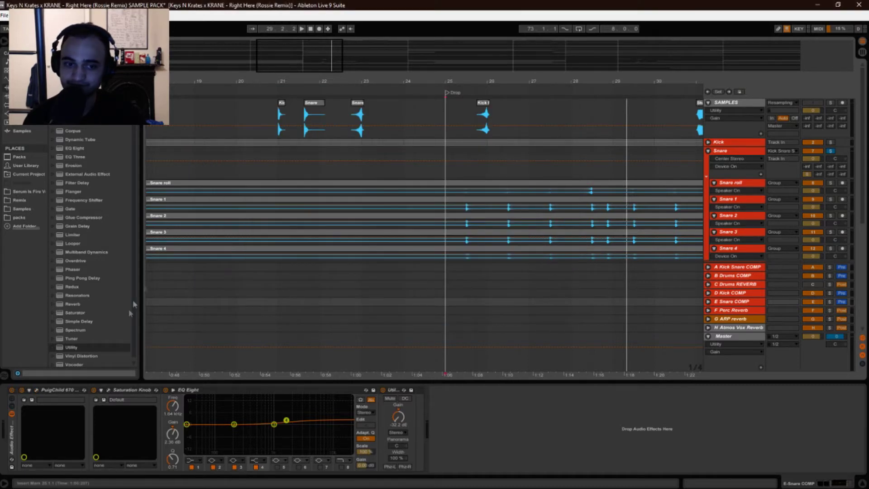
Open the Softube Saturation Knob on the E Snare COMP return, examine its saturation setting and type, and close it.
left_click(108, 390)
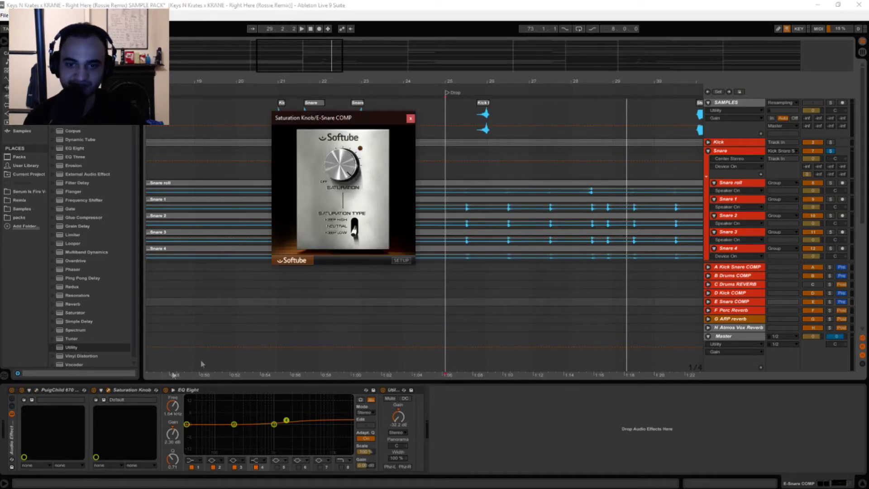
left_click_drag(342, 119, 287, 113)
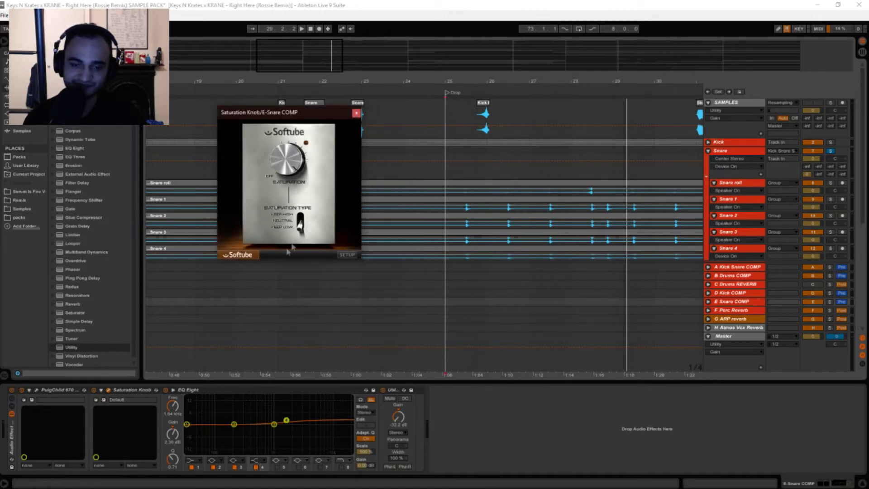
left_click(356, 113)
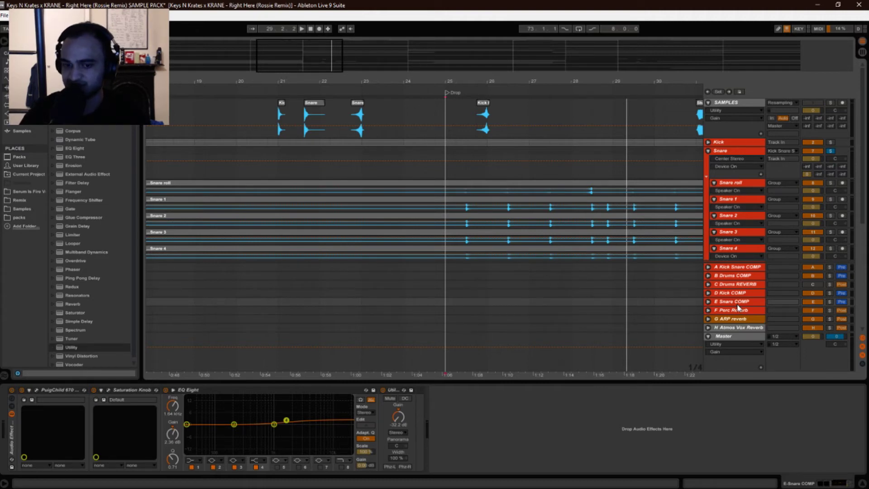
Replay the drop, deactivating the E Snare COMP return for comparison and reactivating it.
key("space")
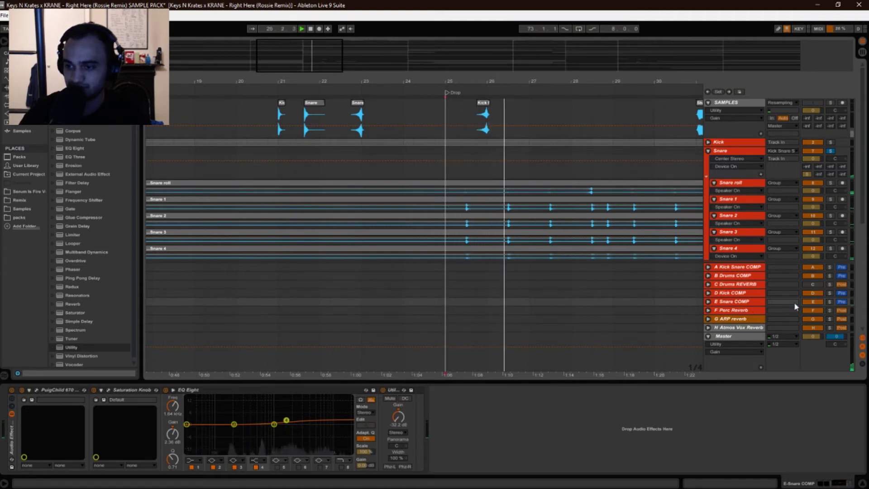
left_click(813, 301)
key("space")
key("space")
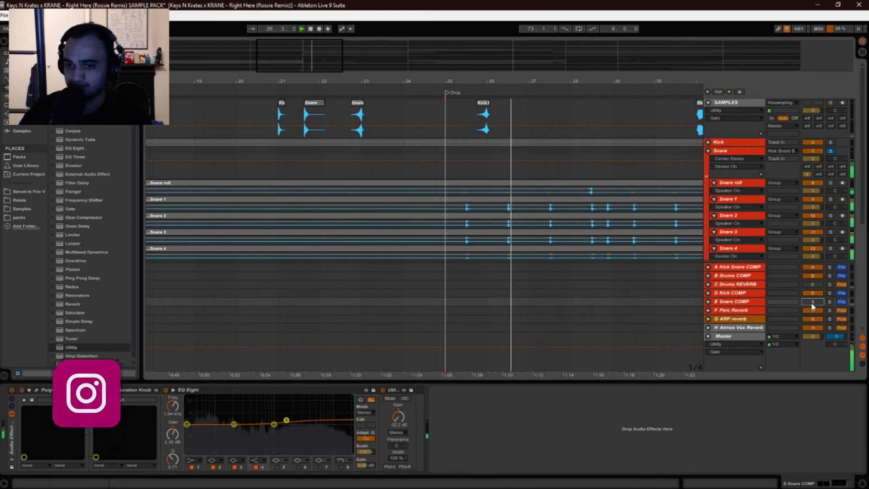
left_click(812, 301)
key("space")
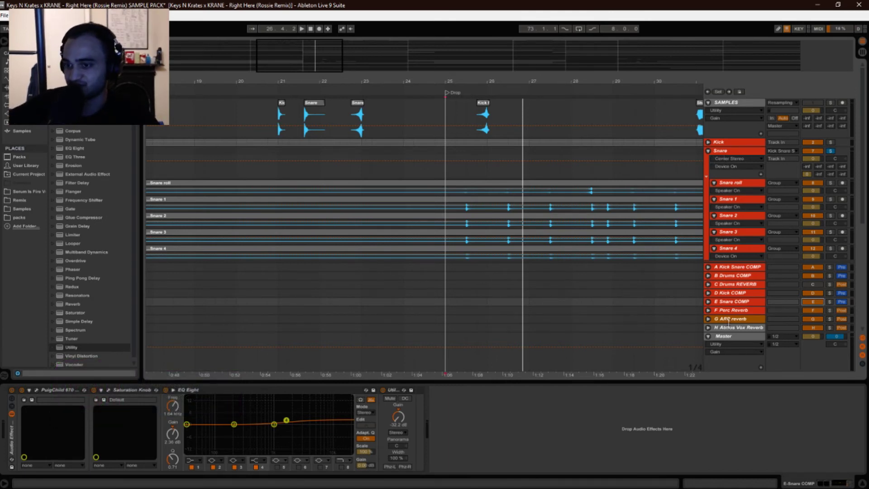
Fold the Snare group and show the device chain of the Kick Snare SUM track.
left_click(709, 152)
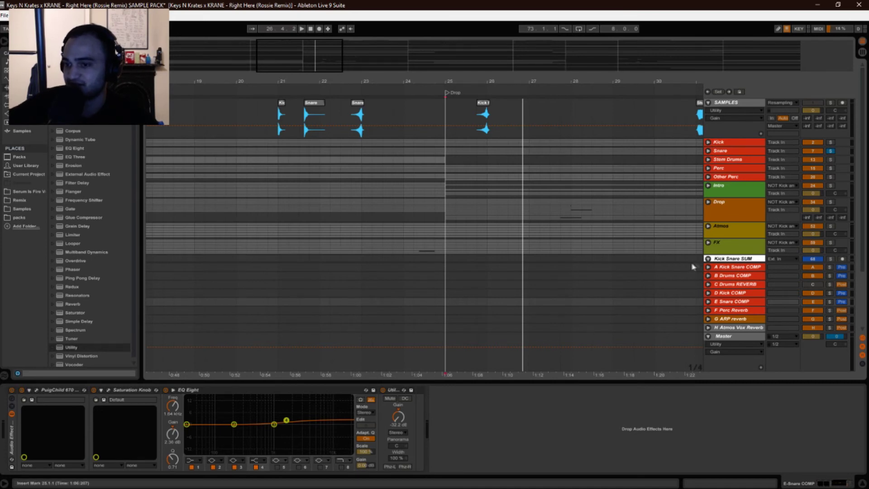
scroll(702, 233, "down", 5)
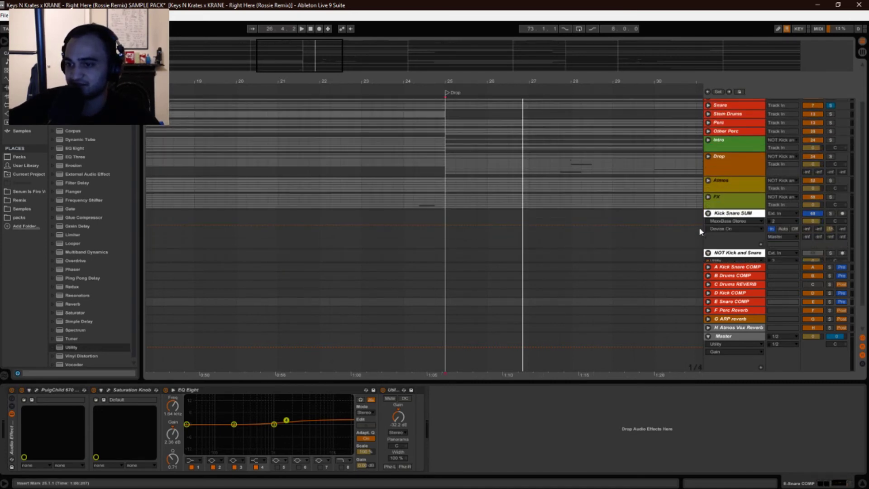
left_click(723, 221)
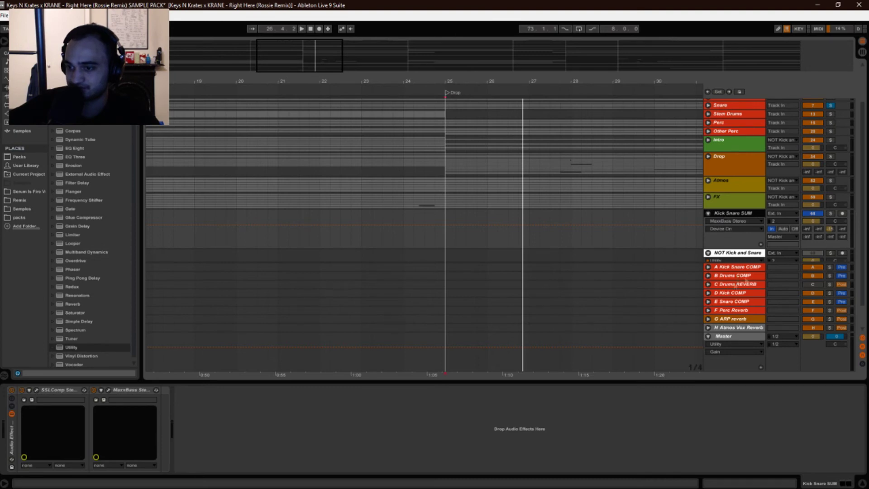
Show the C Drums REVERB return's device chain and play the drop with only the Snare group soloed.
left_click(735, 286)
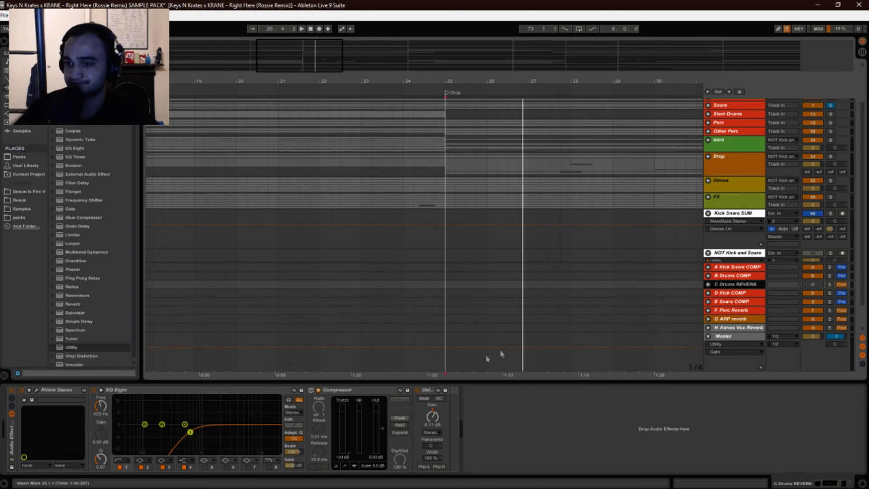
key("space")
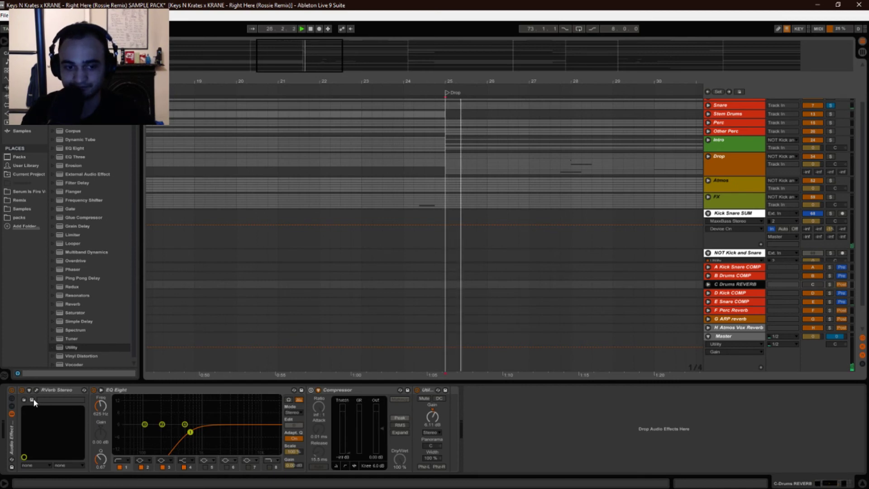
key("space")
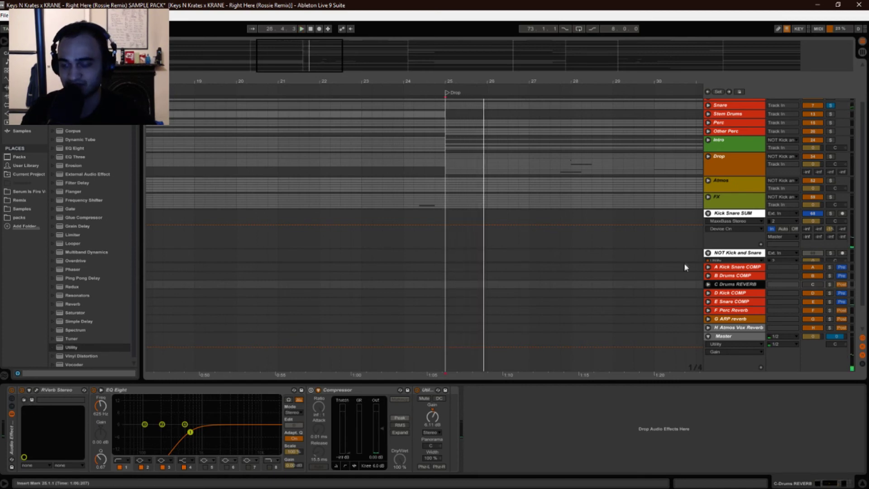
Solo the Kick group along with the Snare group and play the drop with the C Drums REVERB device chain in view.
scroll(683, 190, "up", 4)
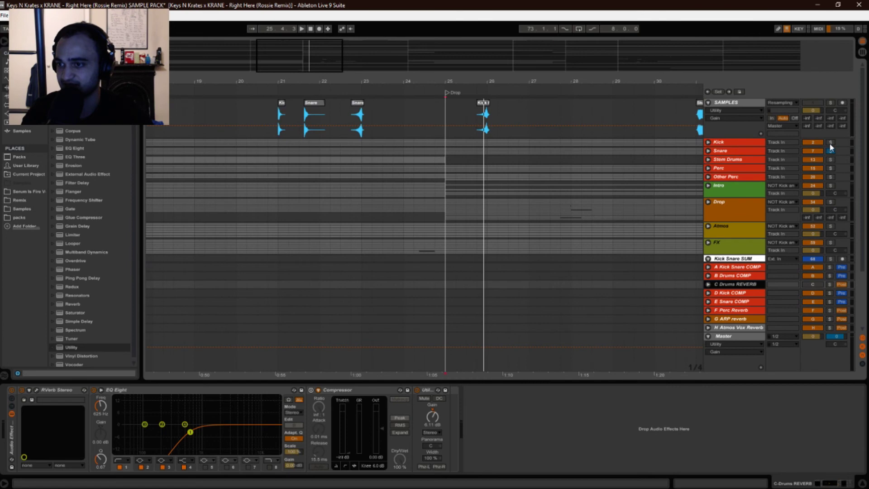
left_click(830, 143, "ctrl")
scroll(604, 242, "down", 2)
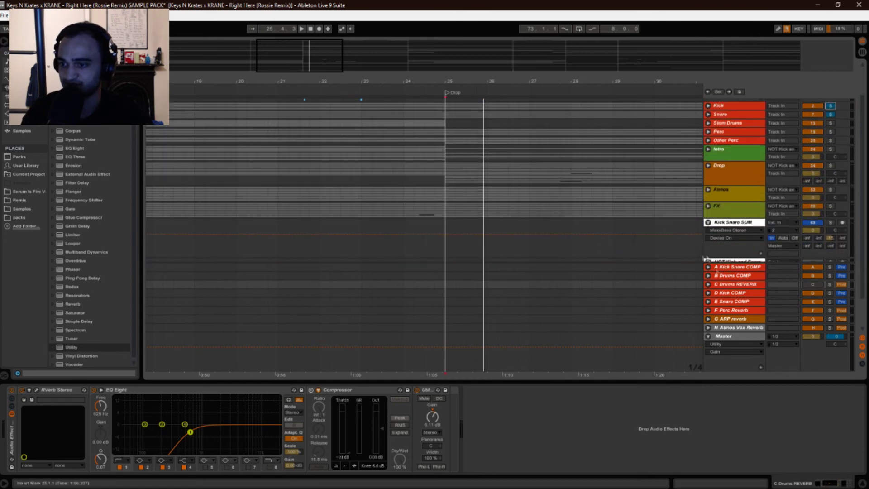
scroll(645, 236, "down", 2)
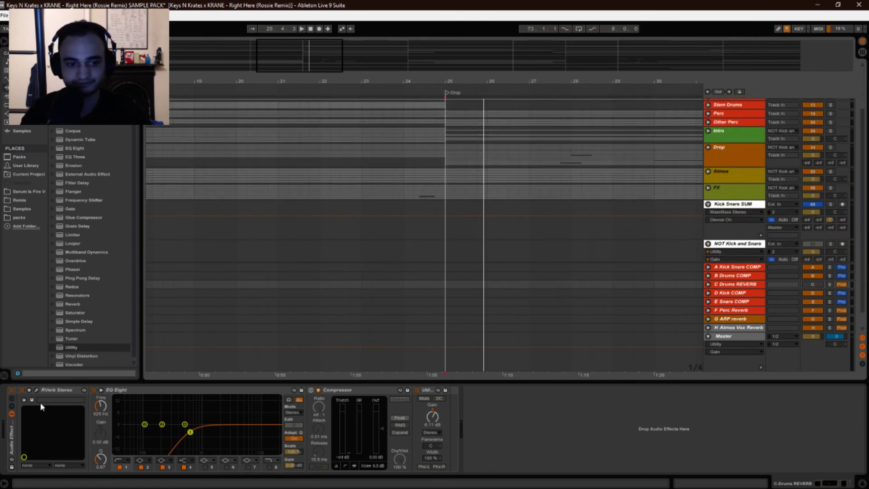
key("space")
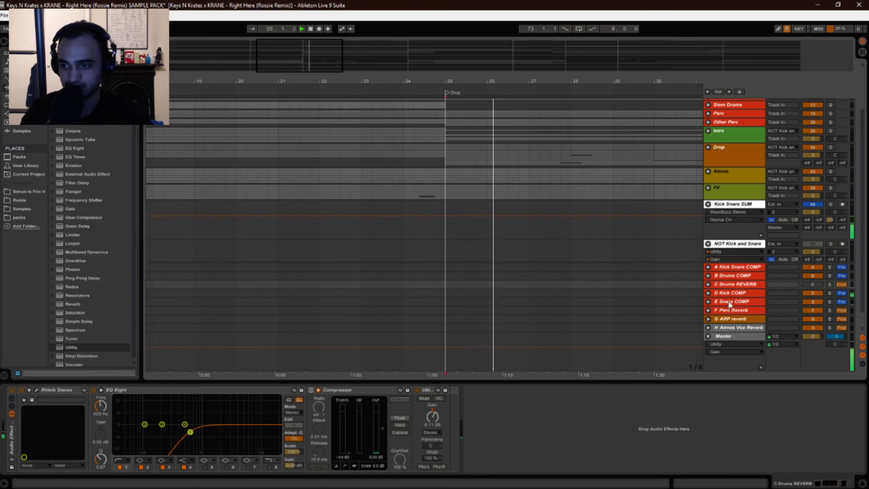
left_click(734, 286)
key("space")
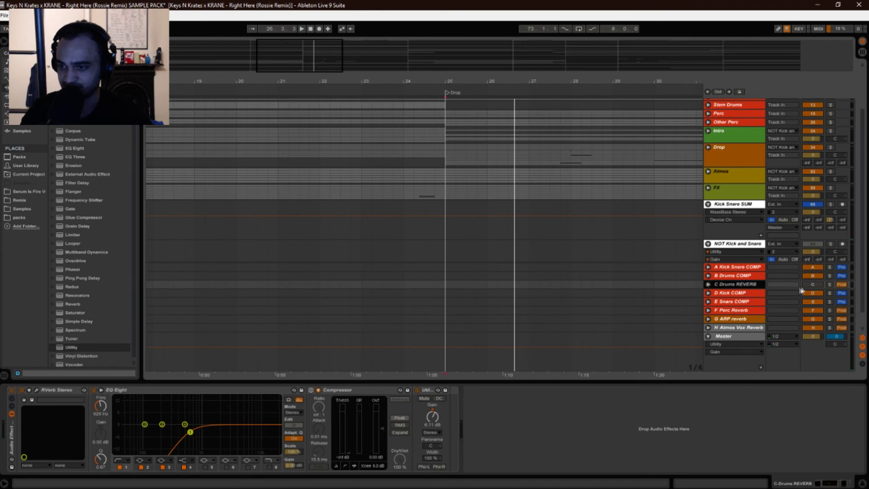
Look through the track list and show the Kick Snare SUM track's device chain again.
scroll(744, 291, "up", 1)
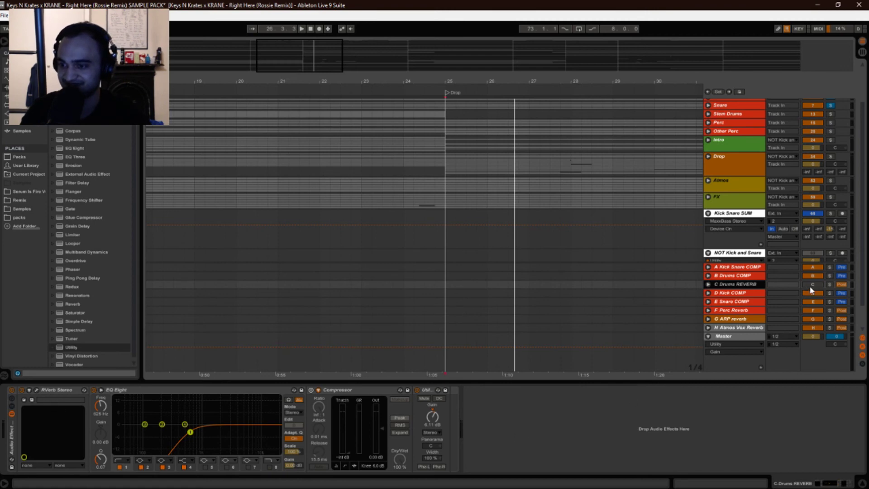
scroll(742, 208, "up", 5)
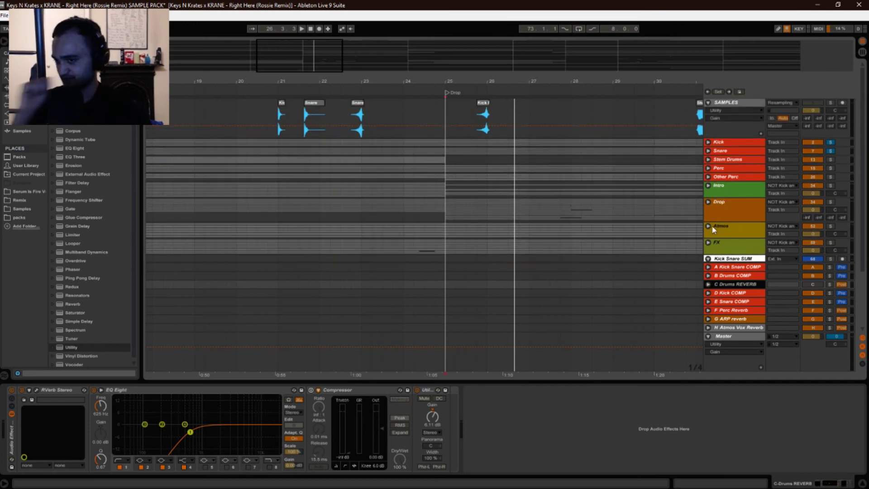
scroll(723, 213, "down", 7)
left_click(726, 199)
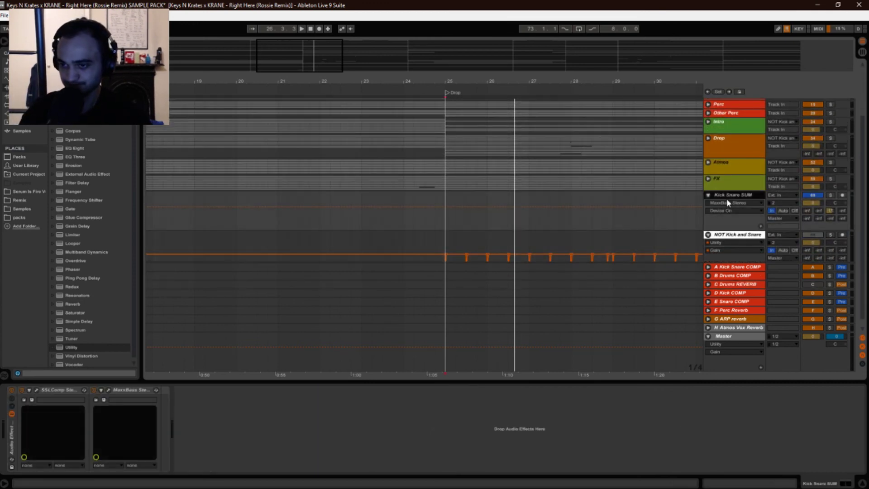
scroll(727, 199, "up", 6)
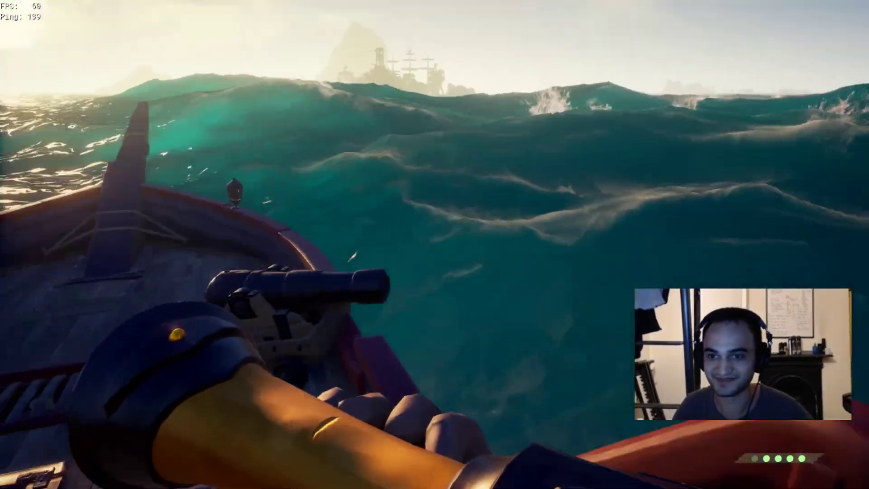
key("w")
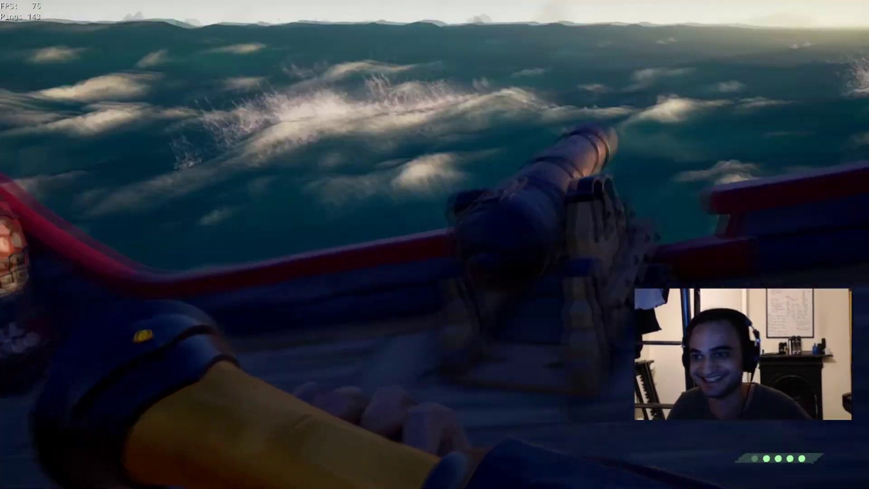